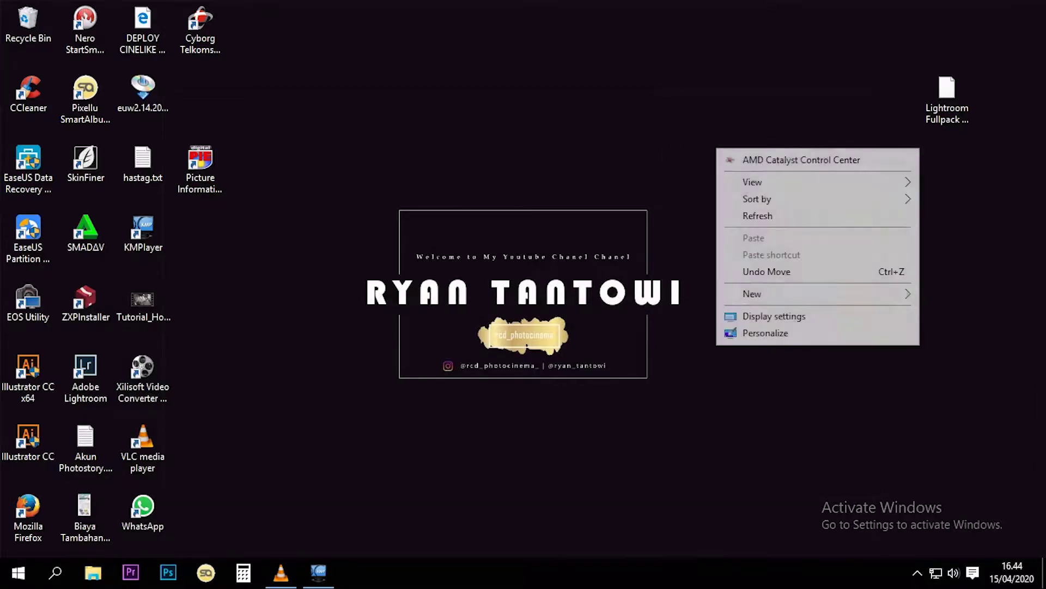
- Open File Explorer and navigate to D: > #1 Project RCD_Photocinema 2020 > 04-2020 > 13-04-2020 > Foto
click(757, 215)
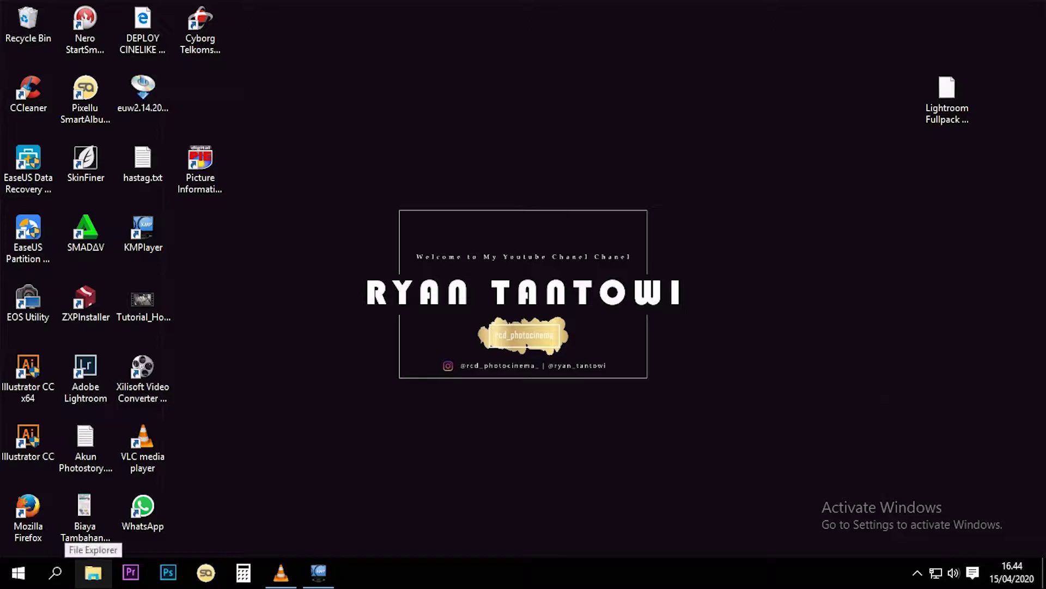
click(93, 572)
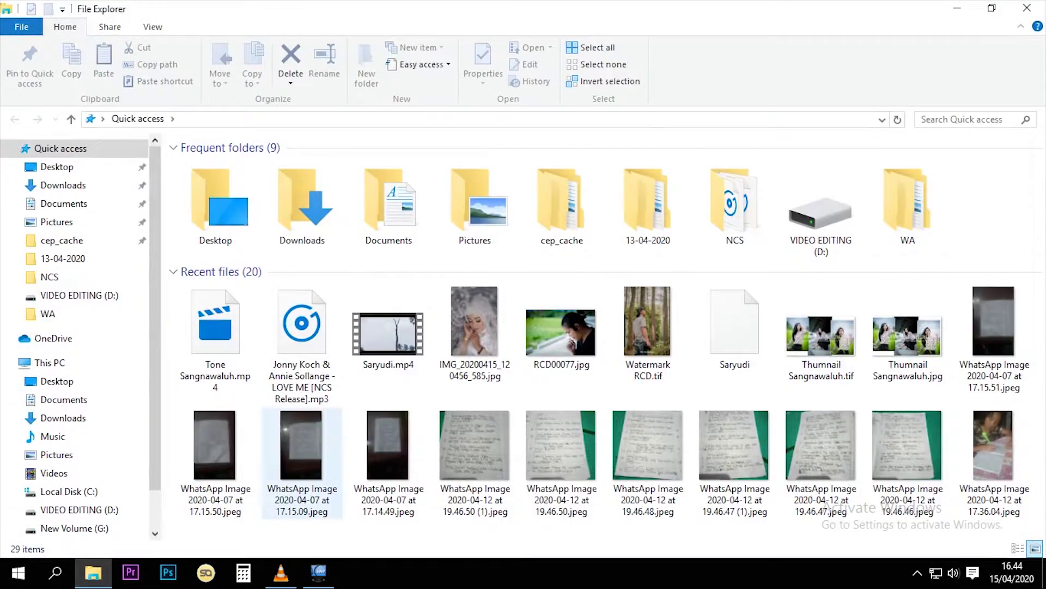
click(77, 510)
double_click(216, 185)
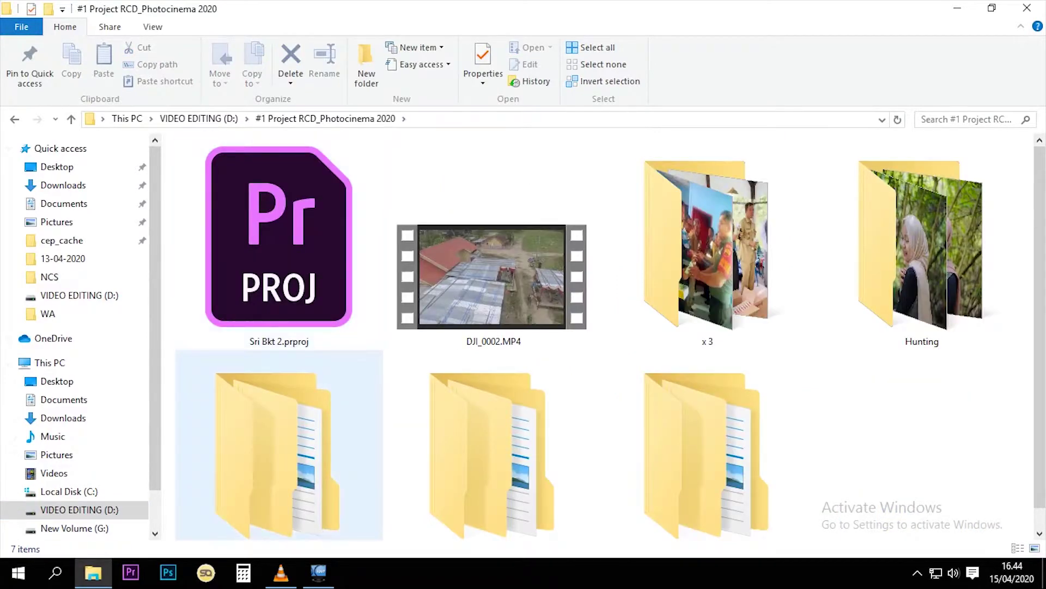
double_click(278, 447)
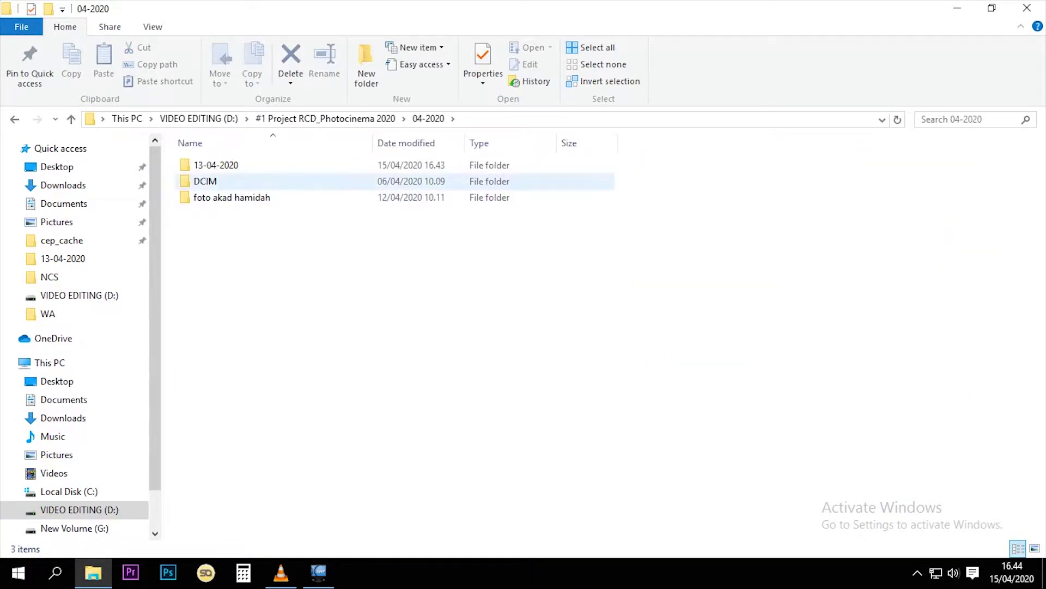
double_click(216, 164)
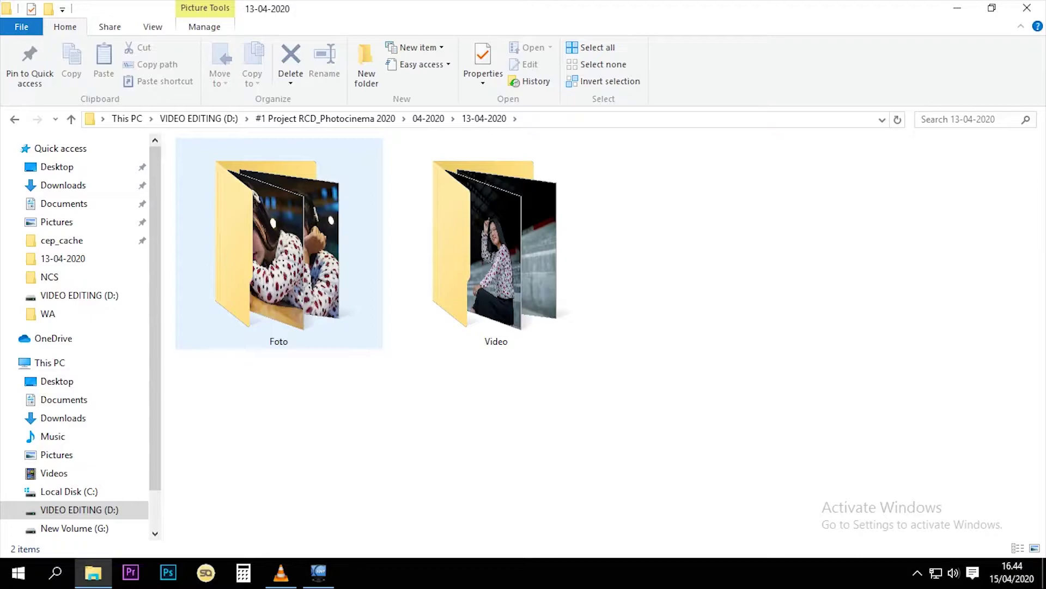
double_click(278, 245)
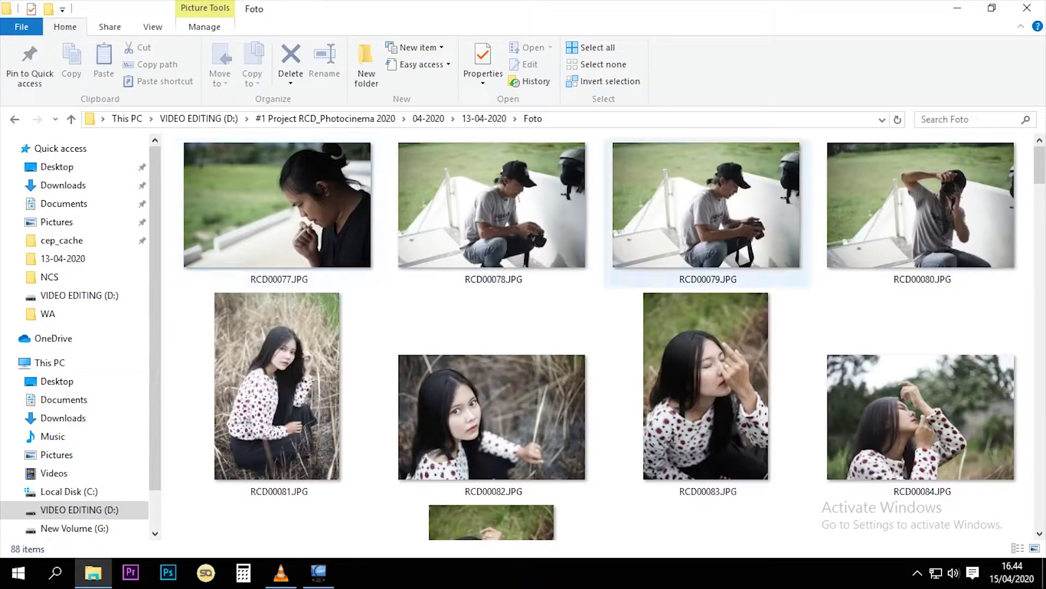
- Scroll through the Foto folder and select the grass-field portrait RCD00113.JPG
scroll(883, 163, down, 1)
scroll(882, 164, down, 2)
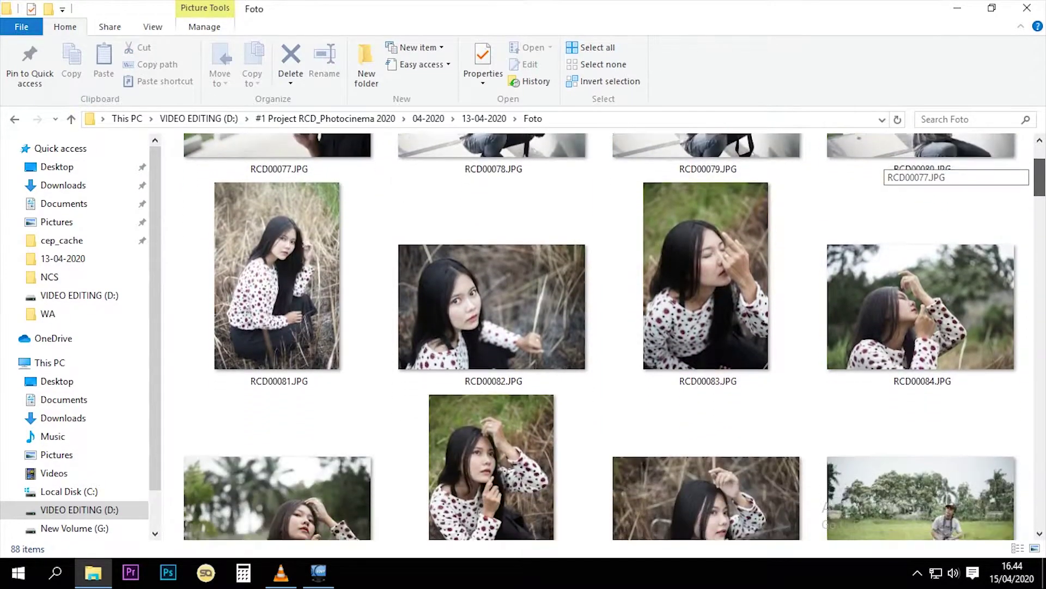
scroll(883, 164, down, 1)
scroll(882, 163, down, 2)
scroll(883, 164, down, 2)
scroll(883, 163, down, 2)
scroll(883, 163, down, 1)
scroll(883, 164, down, 2)
scroll(882, 164, down, 2)
scroll(883, 163, down, 1)
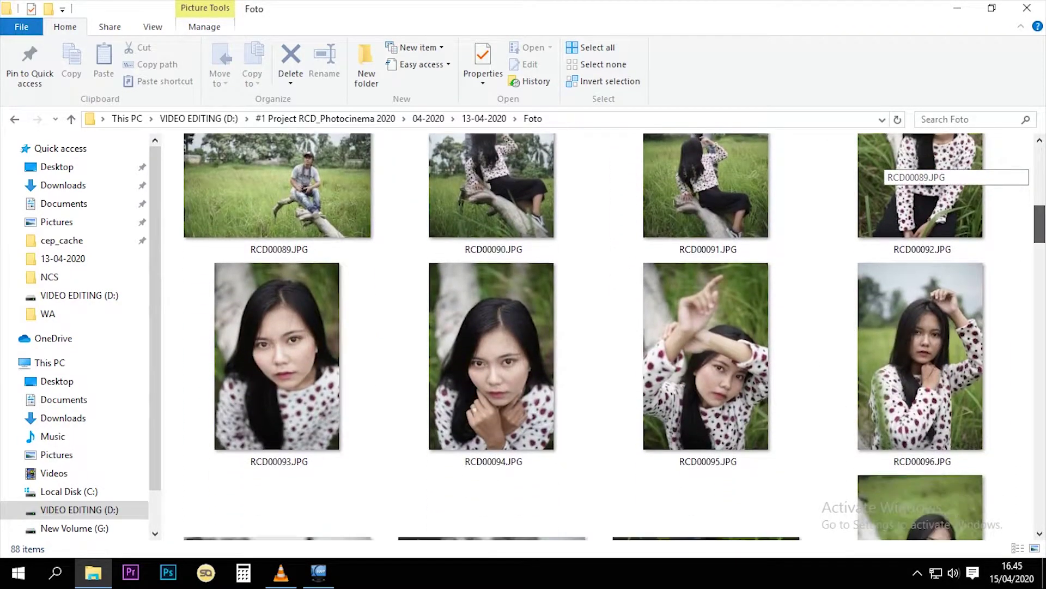
scroll(883, 163, down, 1)
scroll(883, 163, down, 1)
scroll(883, 164, down, 1)
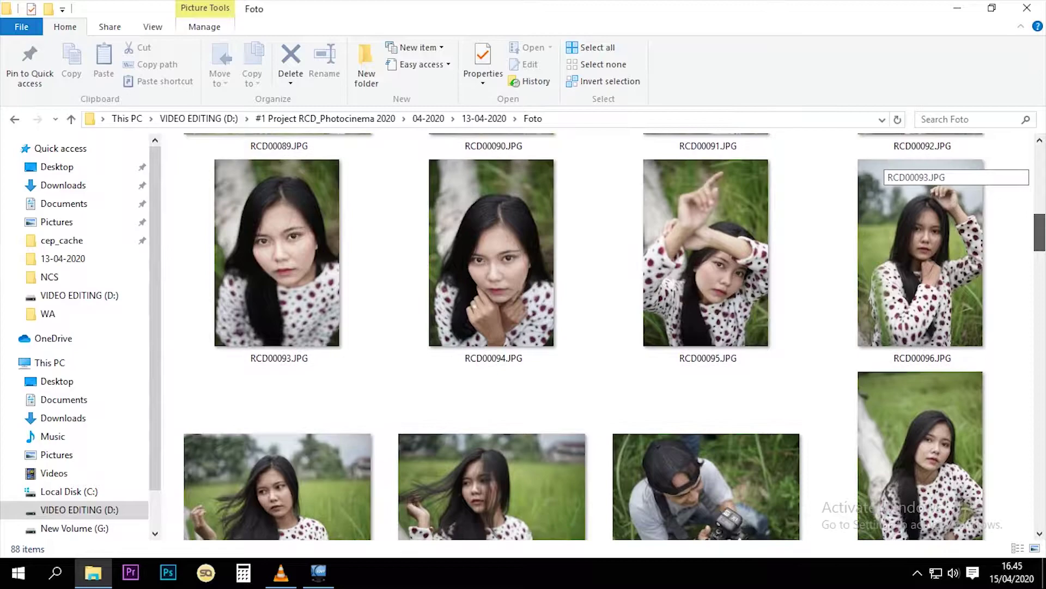
scroll(883, 164, down, 1)
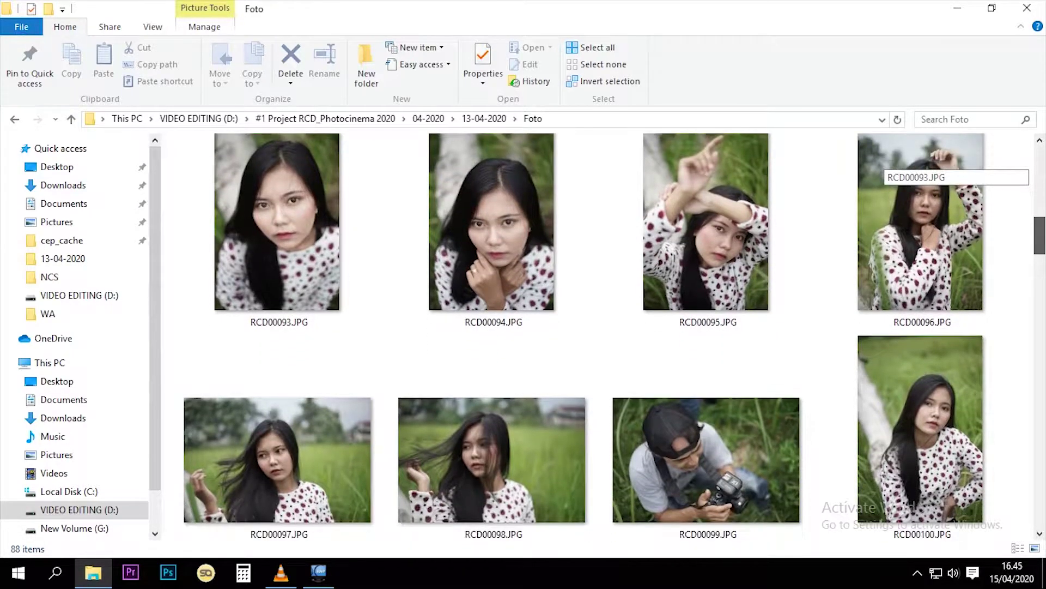
scroll(883, 164, down, 1)
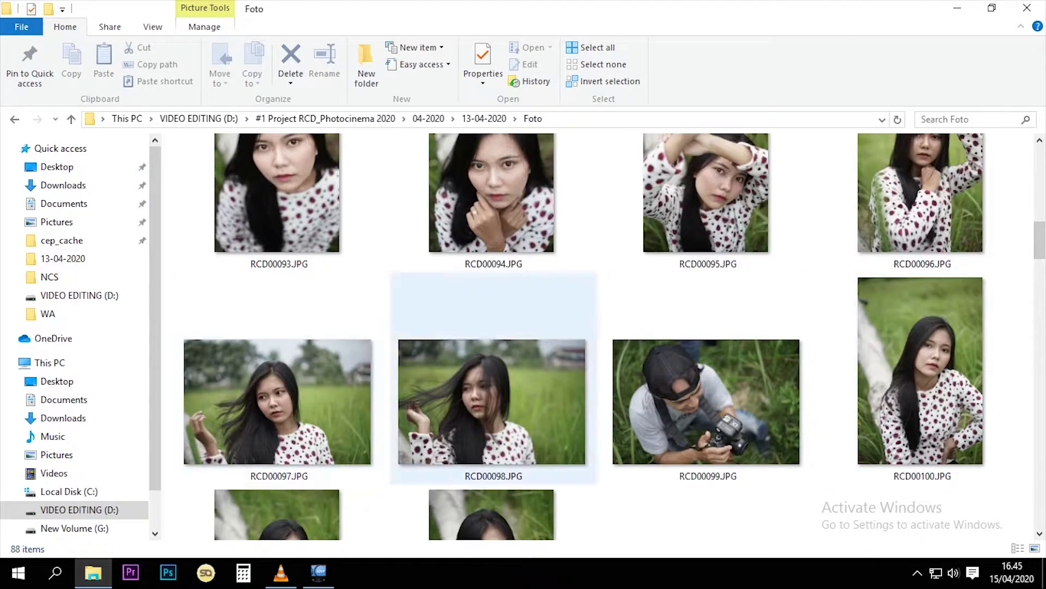
scroll(883, 240, down, 3)
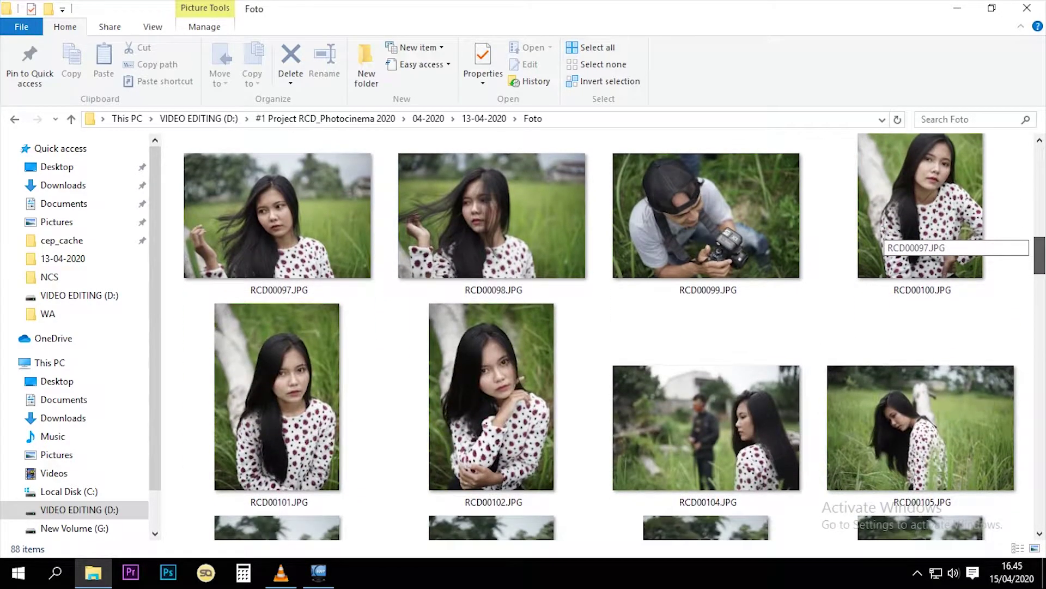
scroll(883, 240, down, 3)
scroll(883, 239, down, 1)
scroll(883, 239, down, 3)
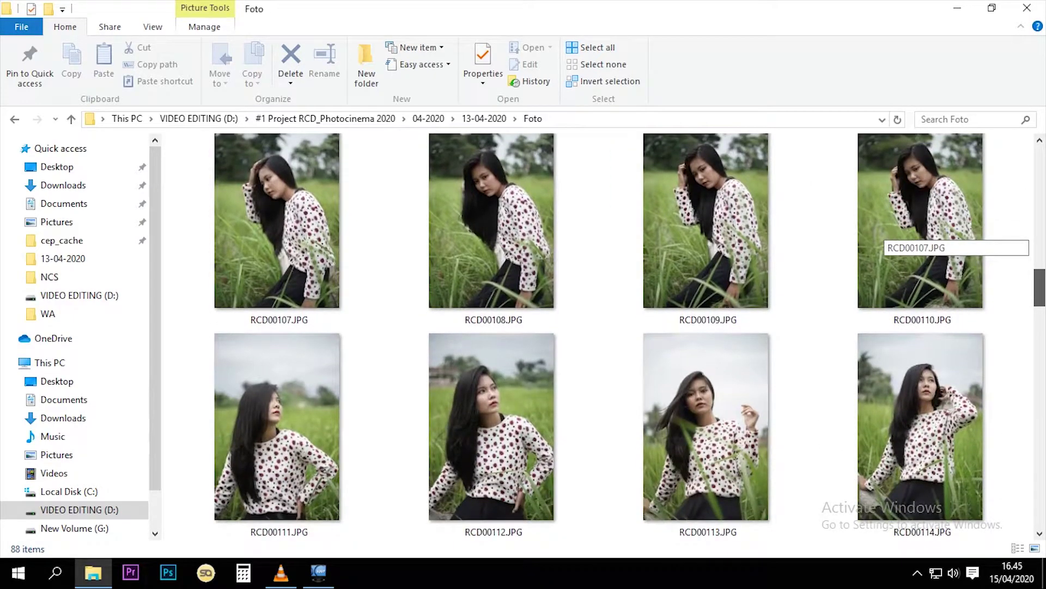
scroll(883, 240, down, 2)
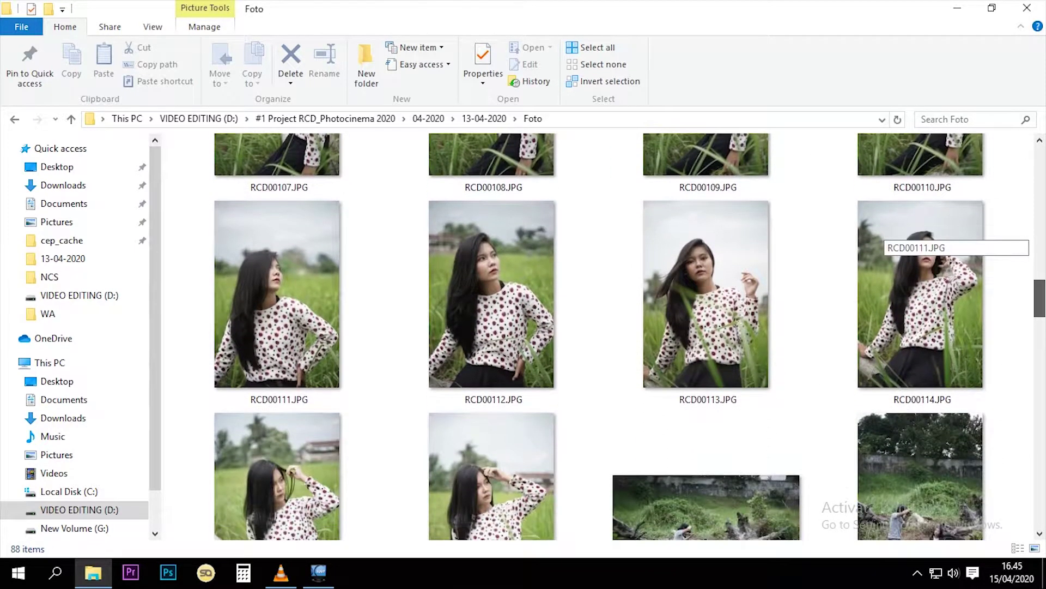
scroll(883, 240, down, 1)
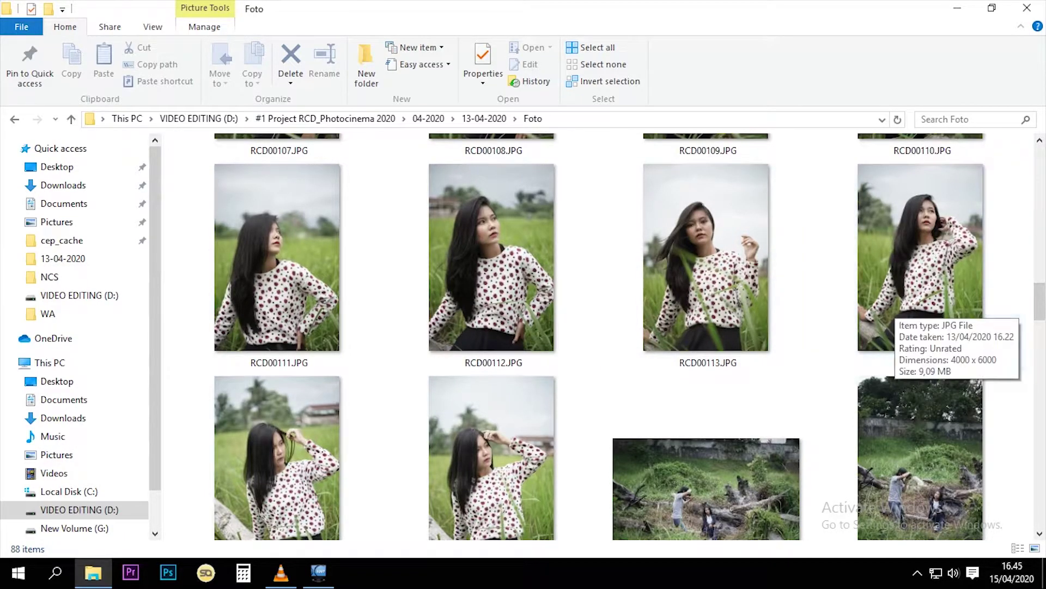
drag(708, 283, 250, 488)
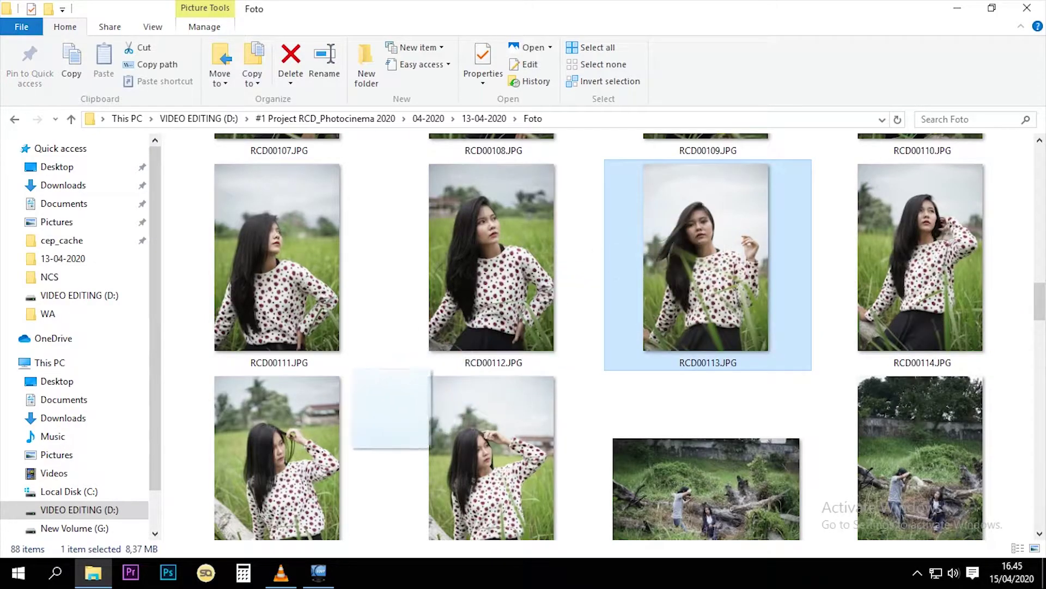
scroll(251, 488, down, 1)
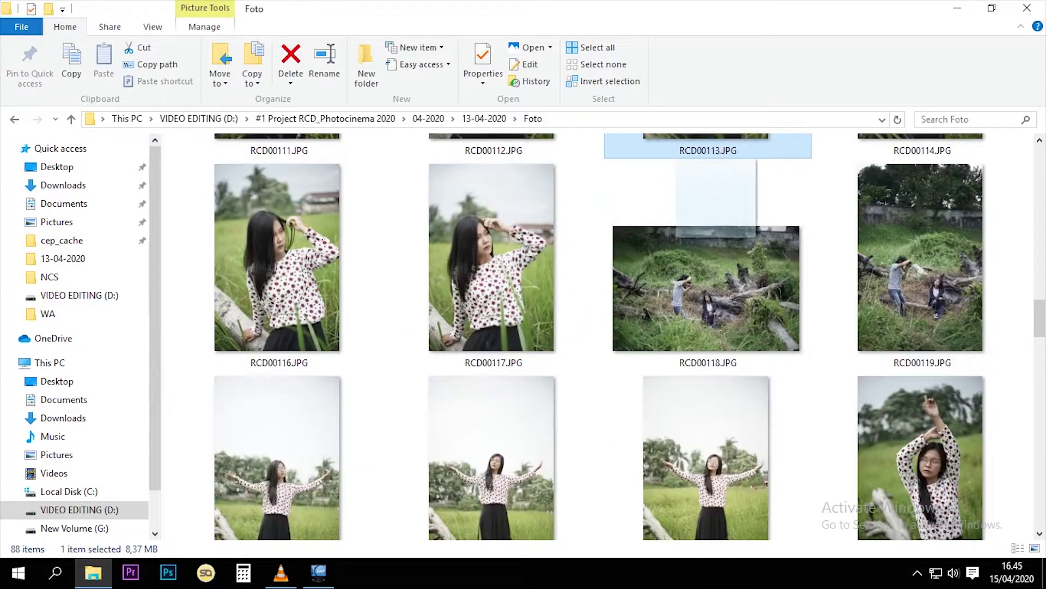
scroll(878, 316, up, 2)
- Open RCD00113.JPG with Adobe Photoshop CC 2017 from its context menu
right_click(719, 250)
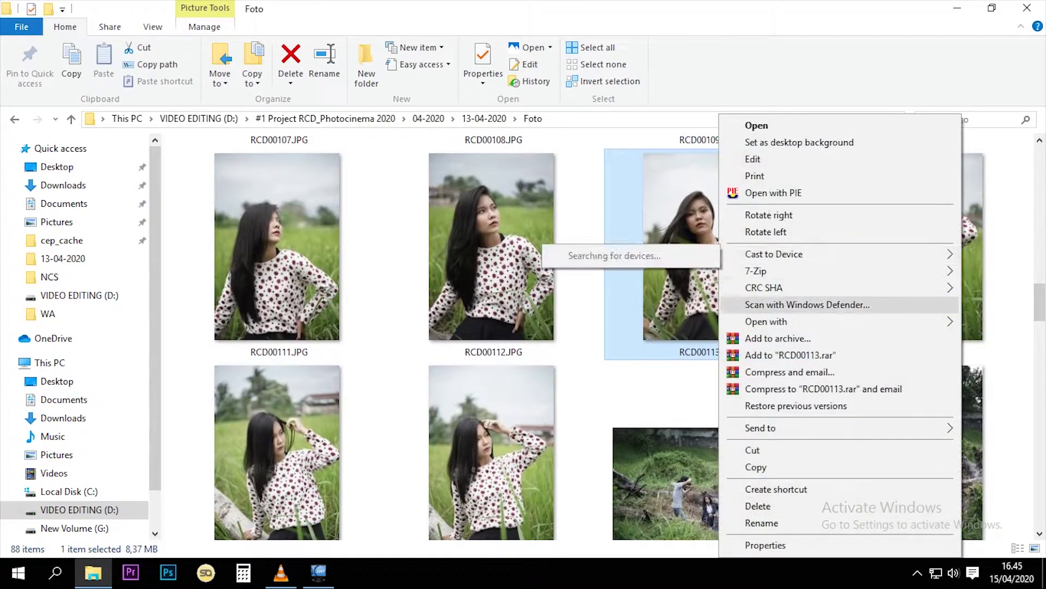
mouse_move(767, 322)
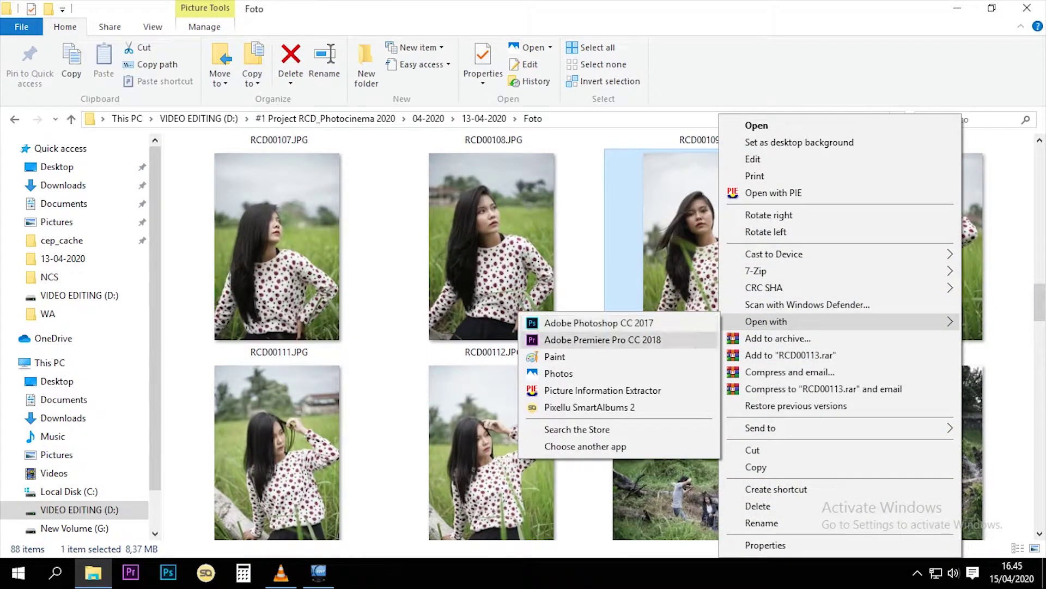
click(589, 322)
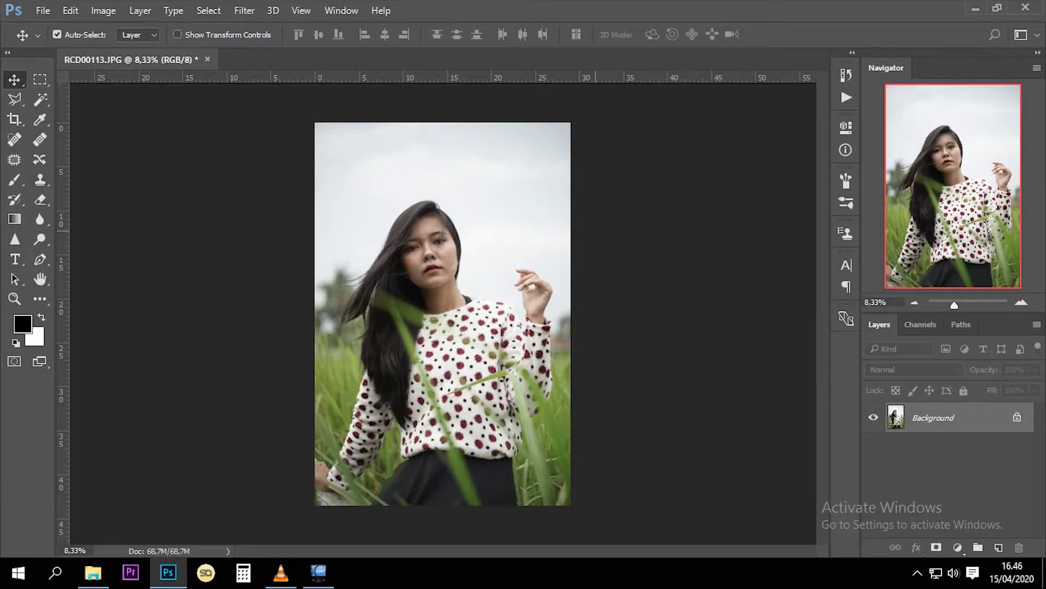
click(244, 10)
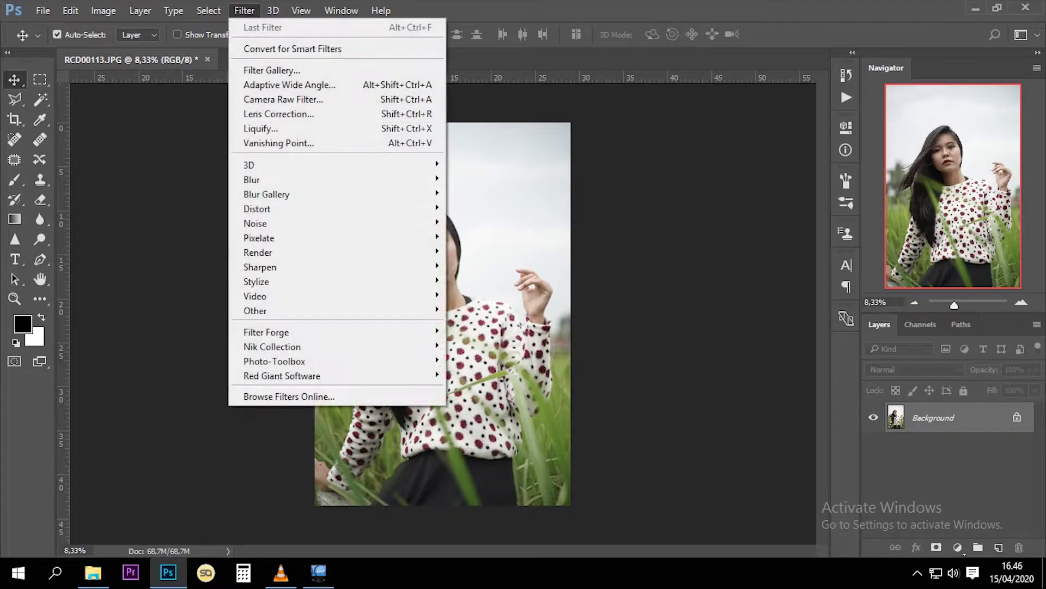
- Launch the Camera Raw Filter and set Contrast to -15
click(283, 99)
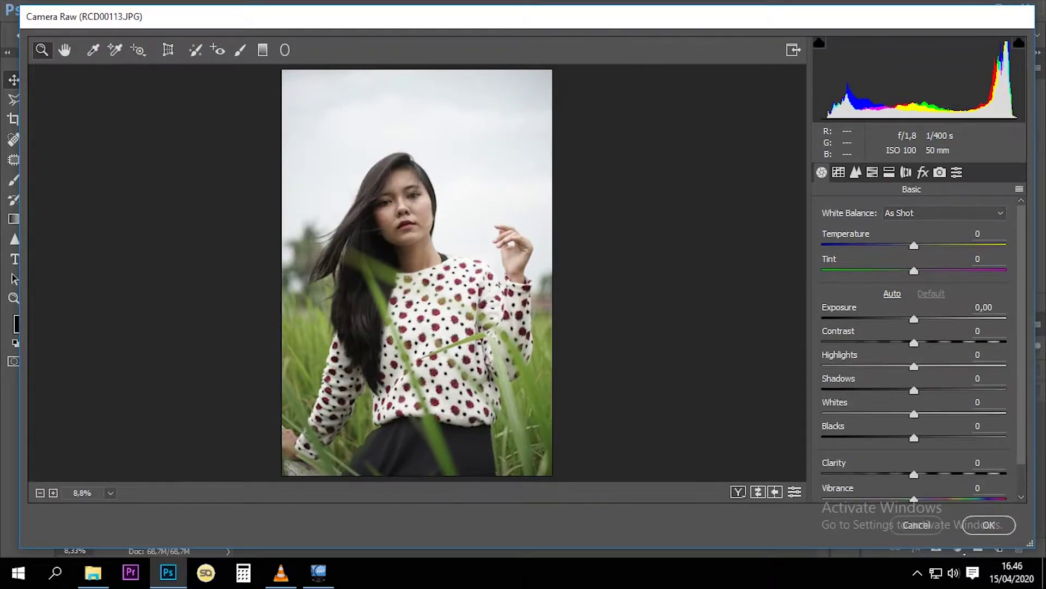
scroll(921, 348, down, 1)
scroll(921, 348, down, 2)
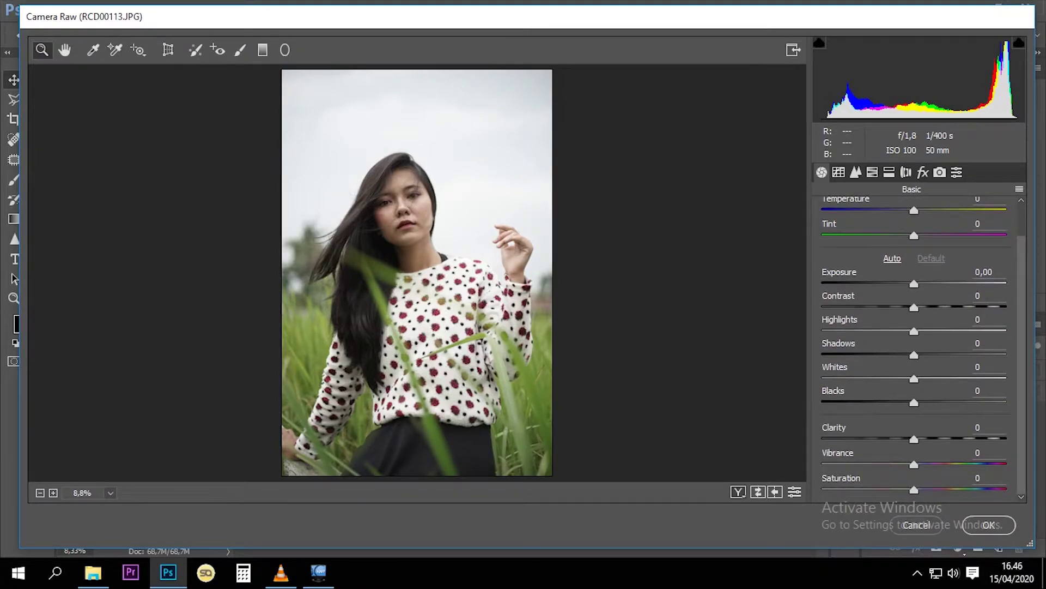
text(-24)
key(Return)
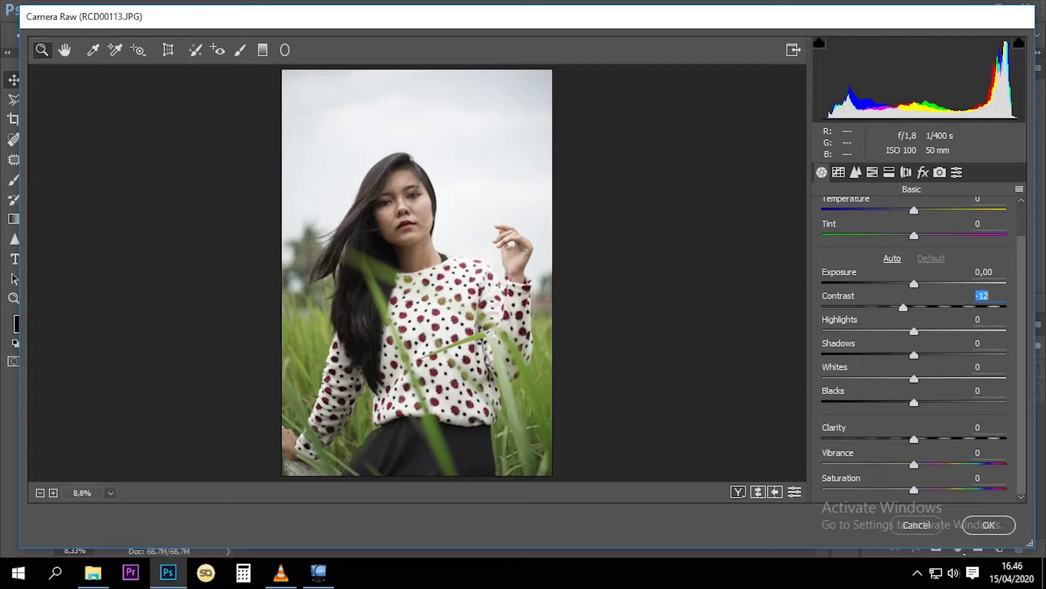
key(Up)
key(Up)
key(Up)
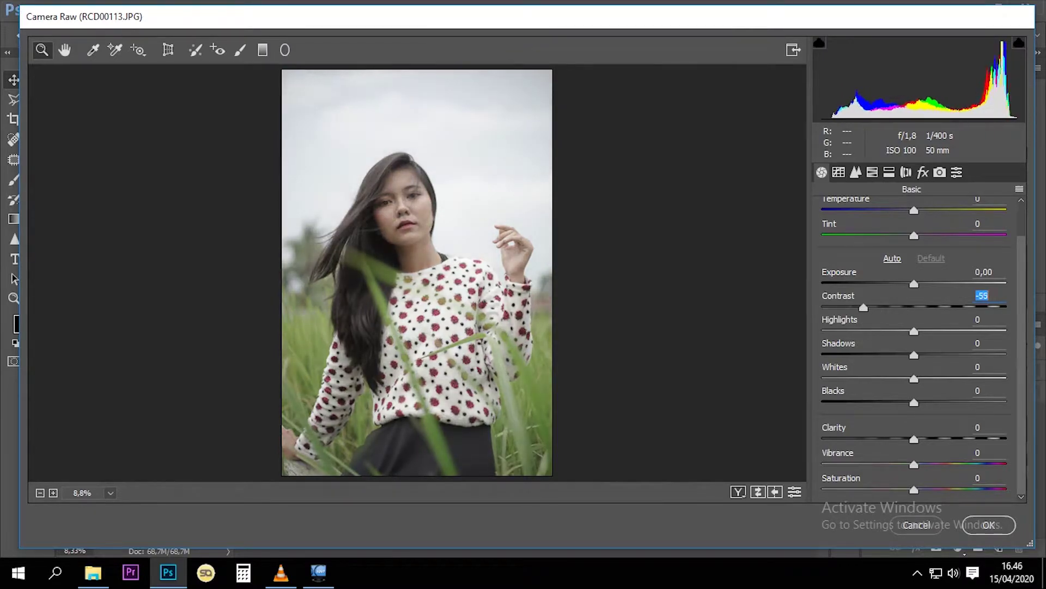
key(Up)
key(Up)
key(Up)
key(Up)
key(Up)
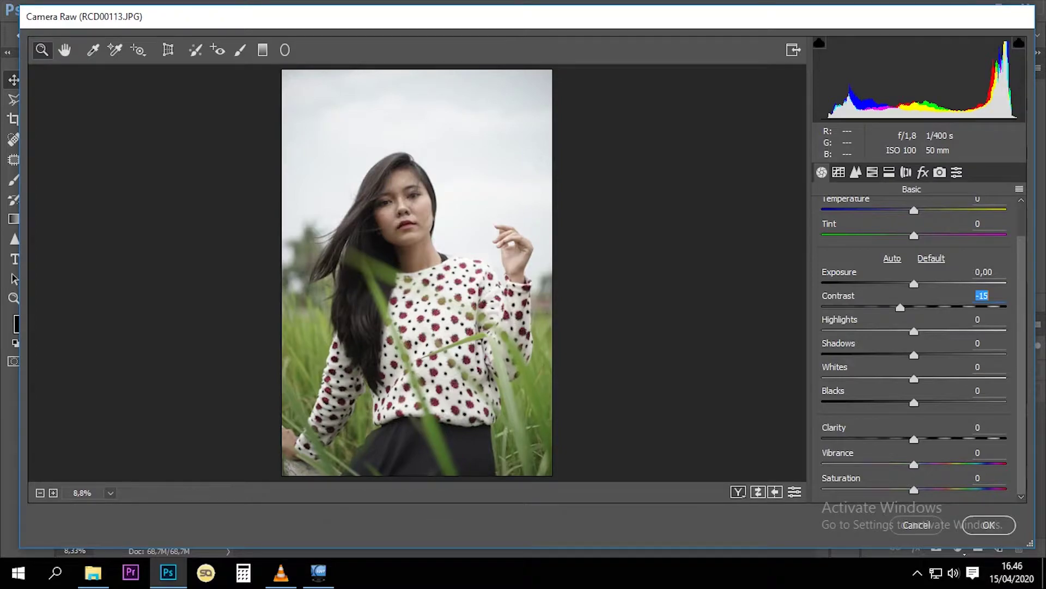
- Set Exposure to +0,45 and Highlights to -100
key(shift+Tab)
key(Up)
key(Up)
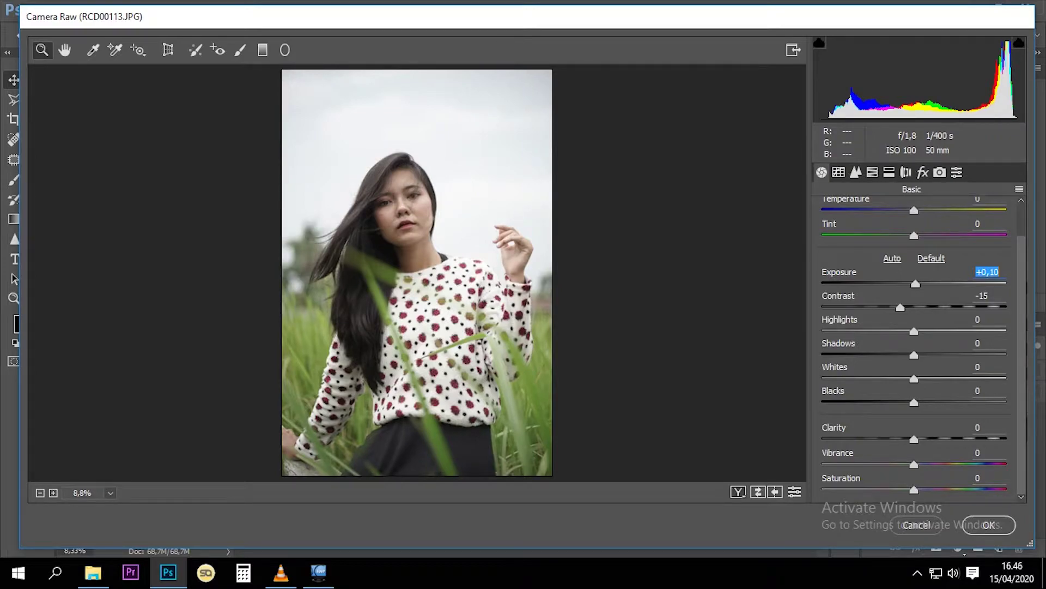
key(Up)
key(Up)
key(Up)
key(Up)
key(Up)
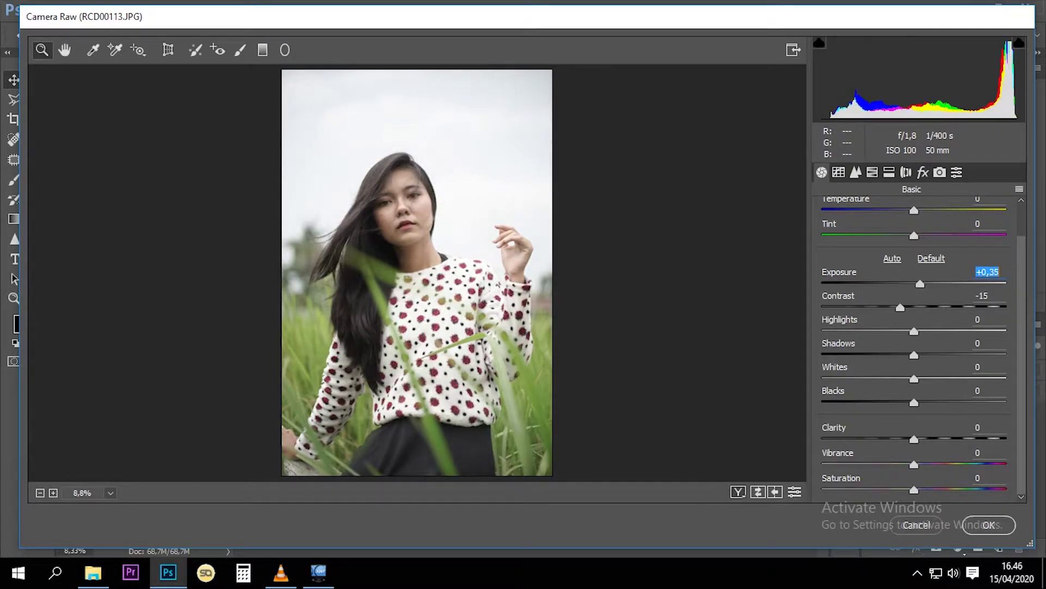
key(Up)
key(Up)
key(Up)
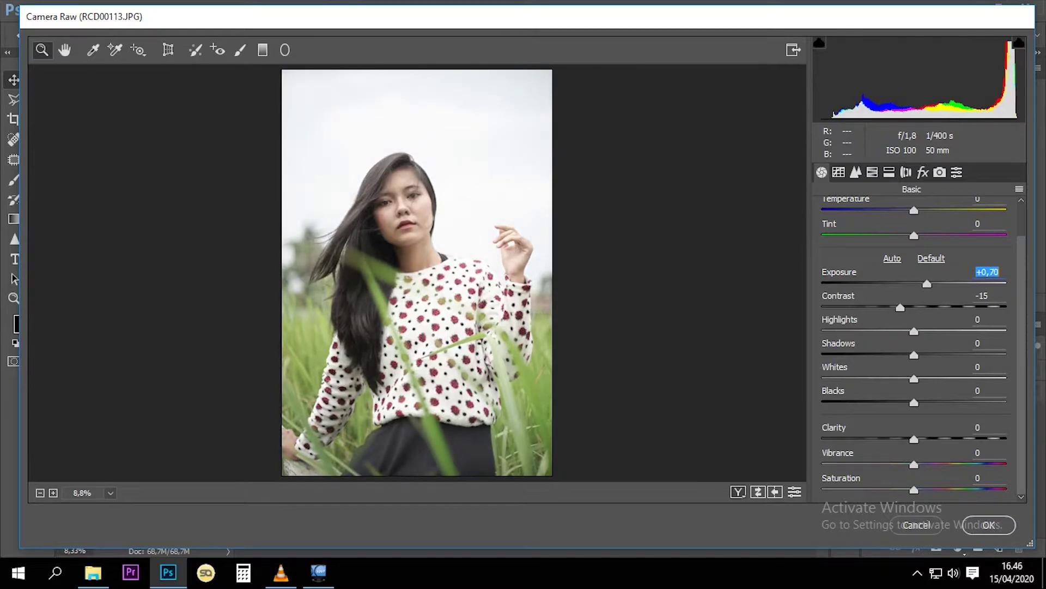
key(Up)
key(Up)
key(Up)
key(Down)
key(Down)
key(Down)
key(Down)
key(Down)
key(Down)
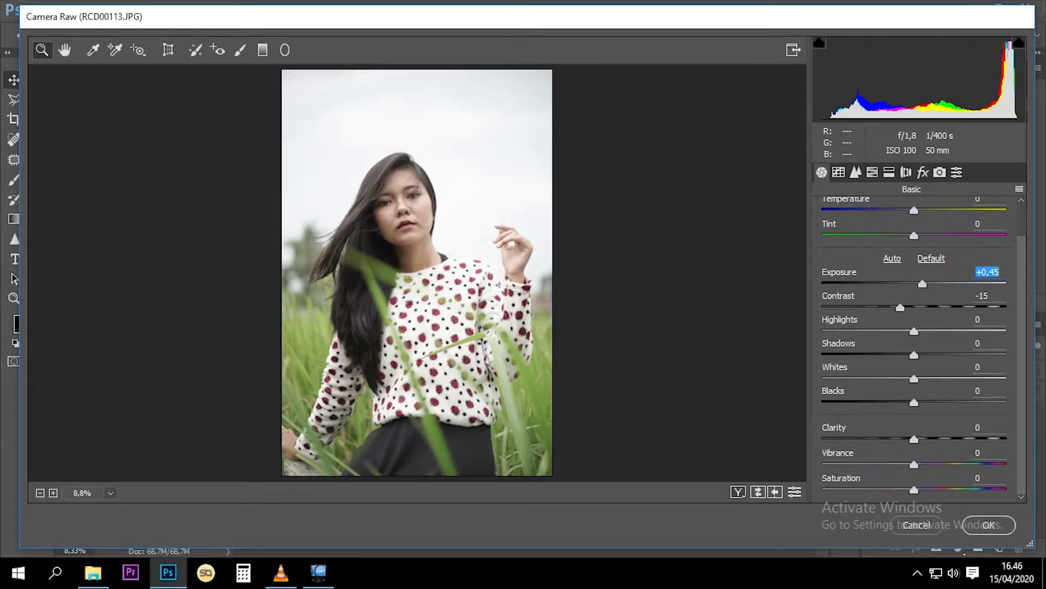
key(Tab)
key(Tab)
text(-100)
key(Return)
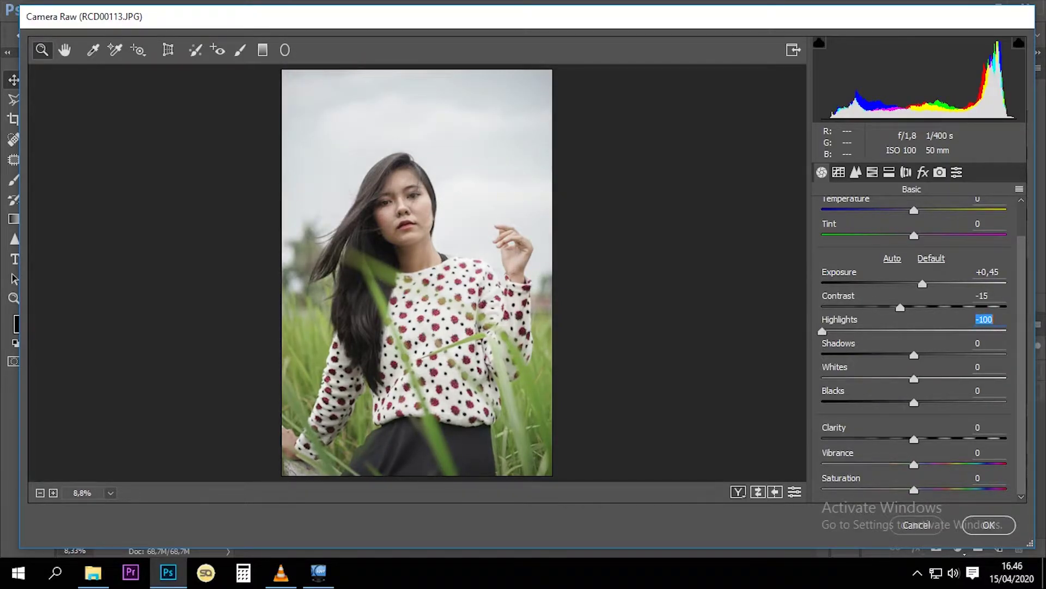
- Set Shadows to +5 and bring Whites down to -6
key(Tab)
scroll(921, 312, up, 2)
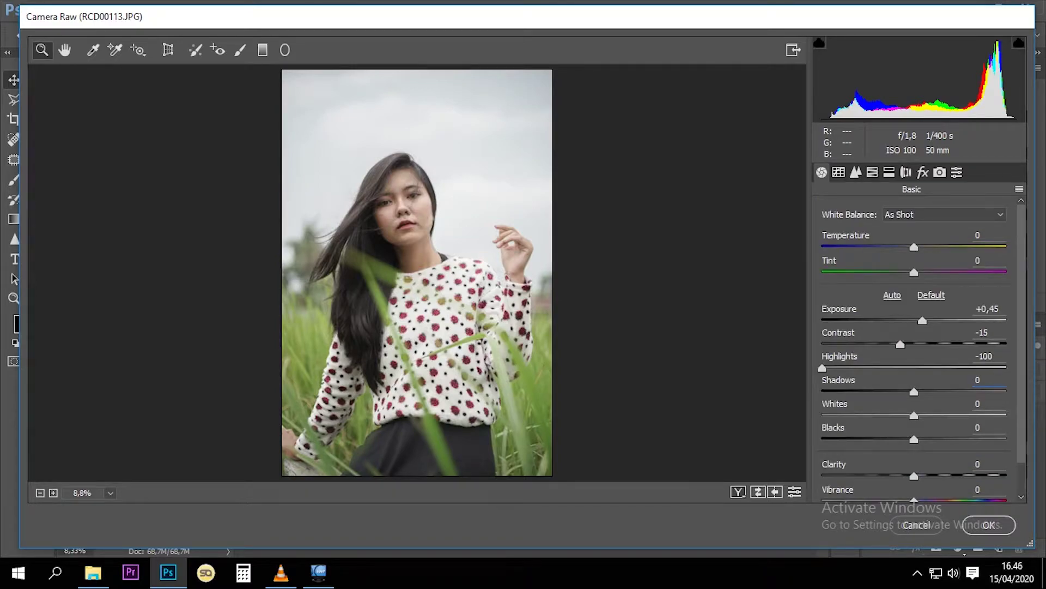
text(5)
key(Return)
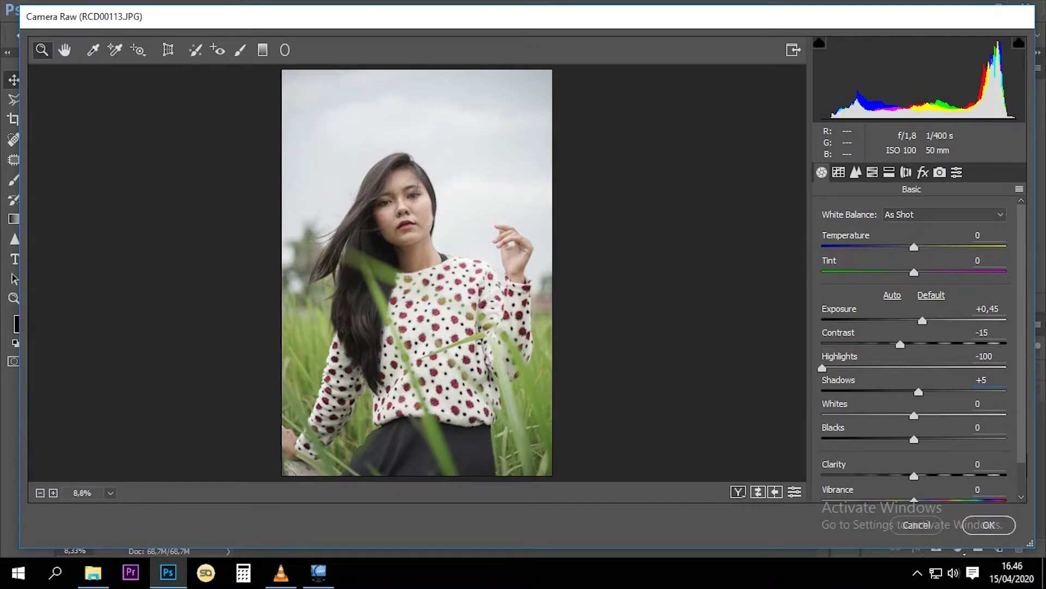
key(Tab)
text(-87)
key(Return)
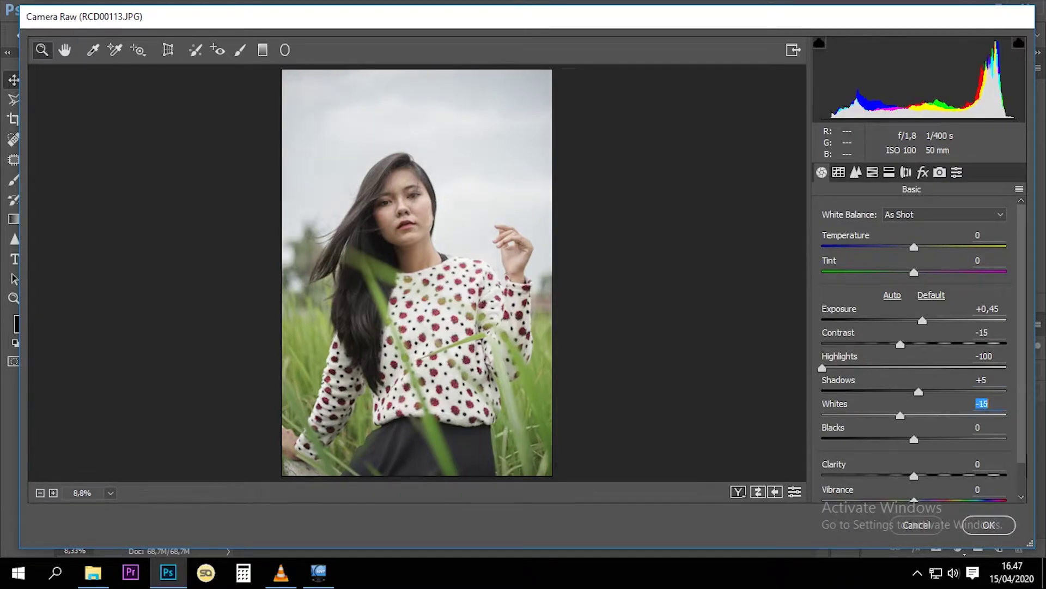
text(-20)
key(Return)
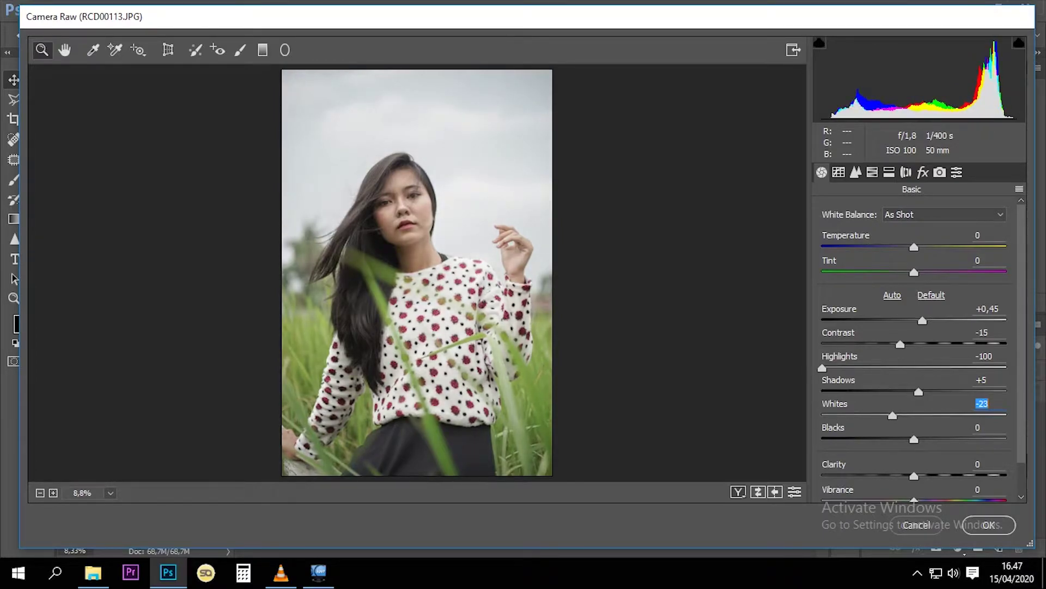
key(Up)
key(Up)
key(Up)
key(Up)
key(Up)
key(Up)
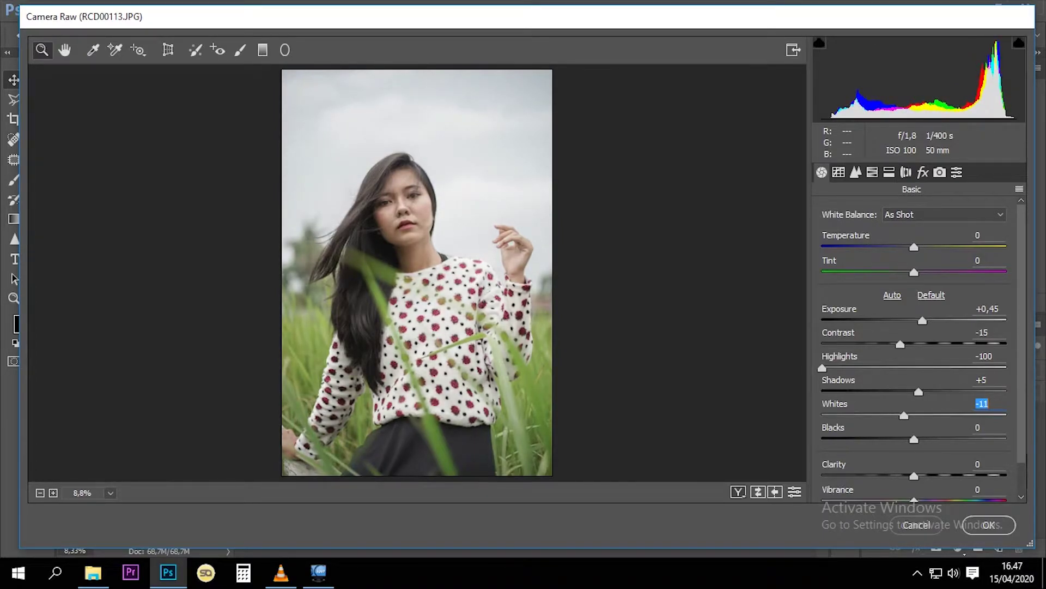
key(Up)
key(Up)
key(Up)
key(Up)
key(Up)
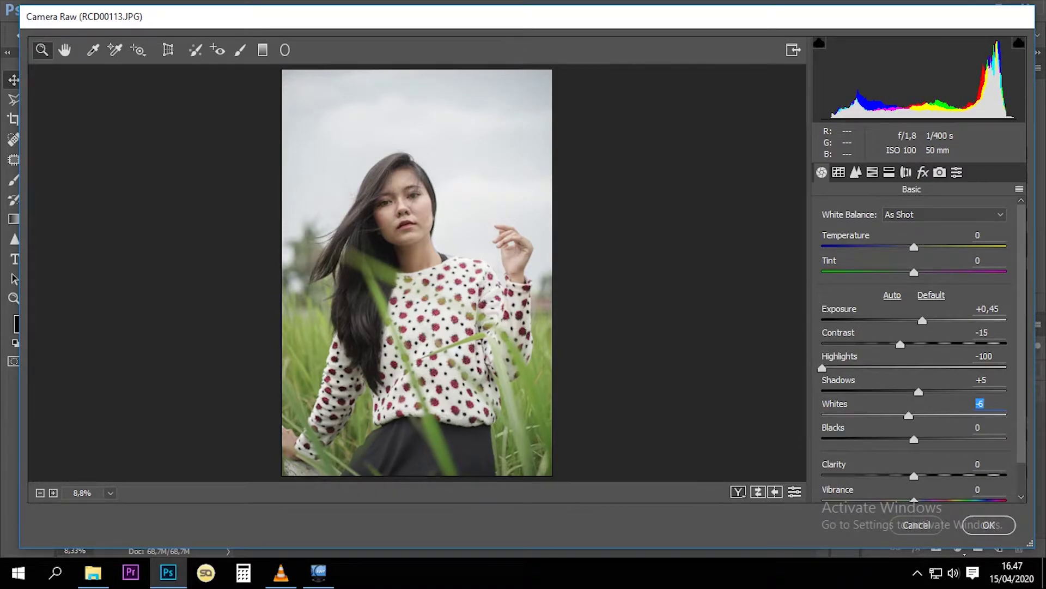
- Set Blacks to -32 and reduce Clarity to -17
key(Tab)
key(Down)
key(Down)
key(Down)
key(Down)
key(Down)
key(Down)
key(Down)
key(Down)
key(Down)
key(Down)
key(Down)
key(Down)
key(Down)
key(Down)
key(Down)
key(Down)
key(Down)
key(Down)
key(Down)
key(Down)
key(Down)
key(Up)
key(Up)
key(Up)
key(Up)
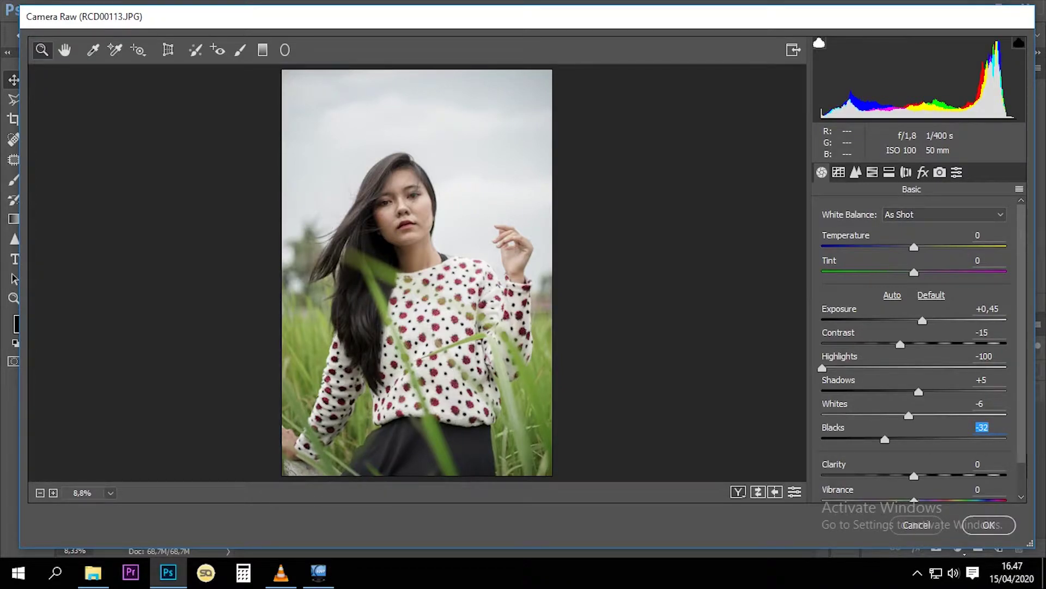
scroll(921, 349, down, 1)
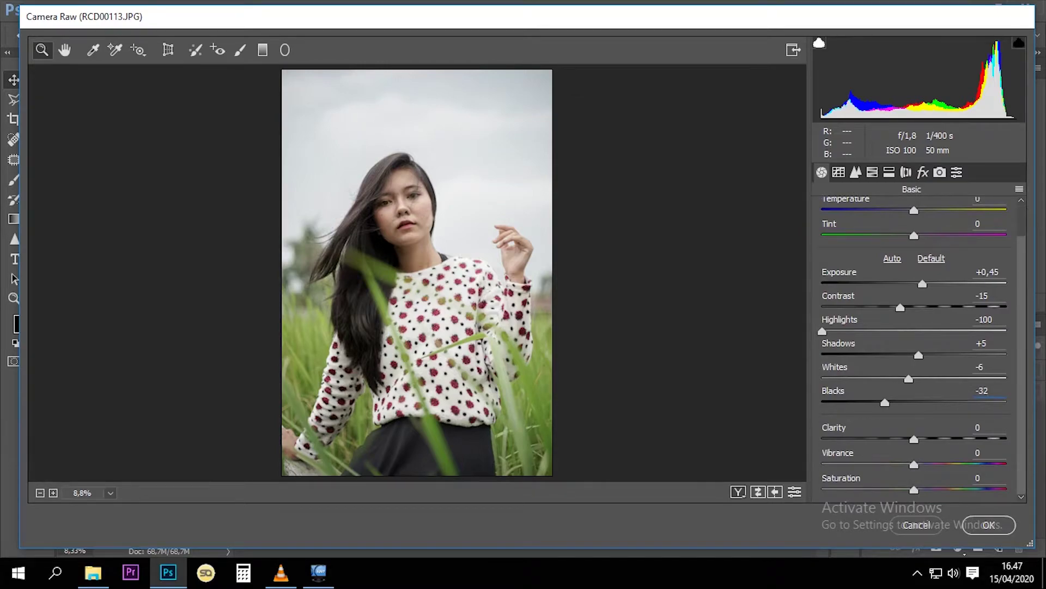
drag(914, 439, 899, 439)
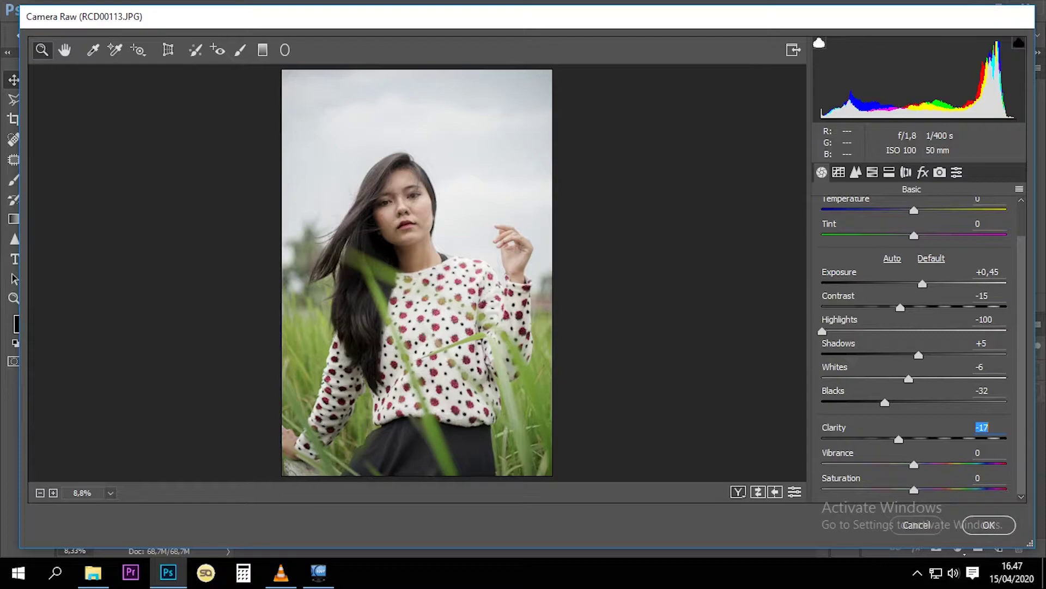
- Lower Clarity to -26 and raise Saturation to +14
key(Down)
key(Down)
key(Down)
key(Down)
key(Down)
key(Down)
key(Down)
key(Down)
key(Down)
key(Tab)
key(Tab)
key(Up)
key(Up)
key(Up)
key(Up)
key(Up)
key(Up)
key(Up)
key(Up)
key(Up)
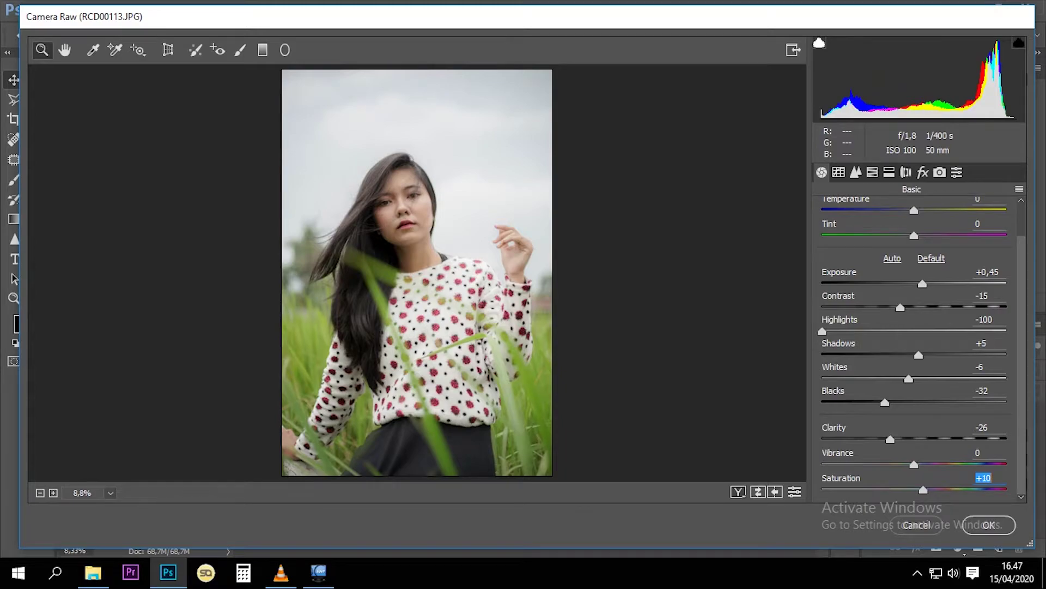
key(Up)
key(Up)
key(Up)
key(Up)
key(shift+Tab)
key(Up)
key(Up)
key(Up)
key(Up)
key(Up)
key(Up)
- Raise Vibrance to +61
key(Up)
key(Up)
key(Up)
key(Up)
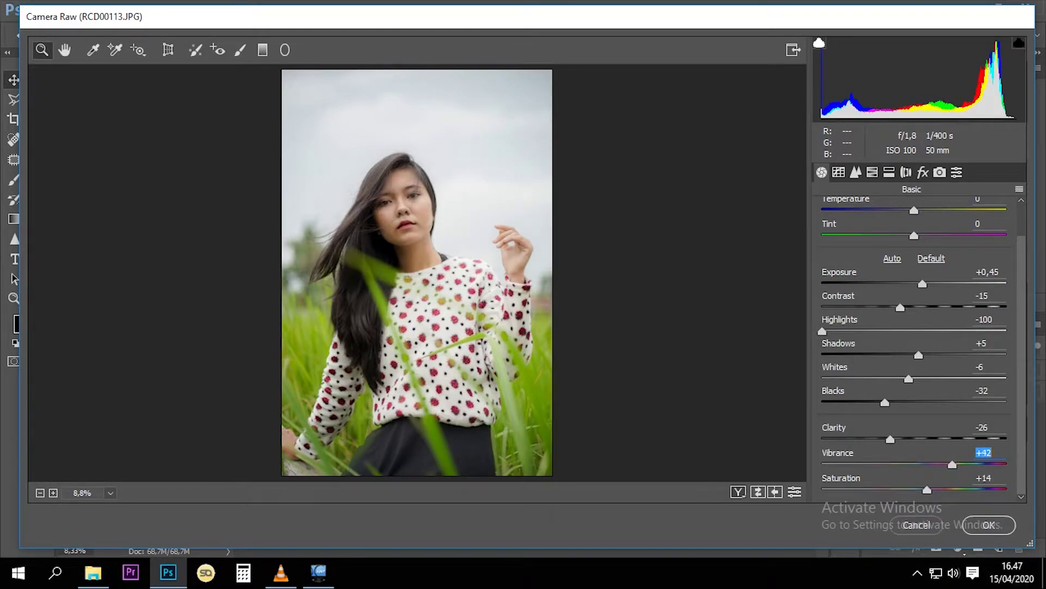
key(Up)
key(Up)
key(Up)
key(Up)
key(Up)
key(Up)
key(Up)
key(Up)
key(Up)
key(Up)
key(Up)
key(Up)
key(Down)
key(Down)
key(Down)
key(Up)
key(Up)
key(Up)
key(Up)
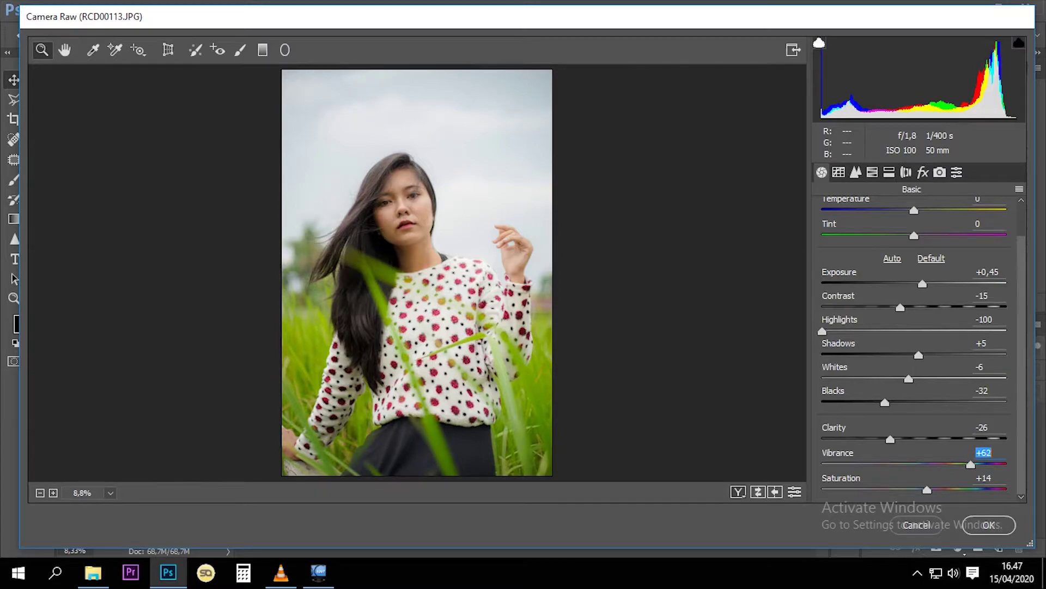
key(Down)
key(Down)
key(Up)
scroll(921, 348, up, 1)
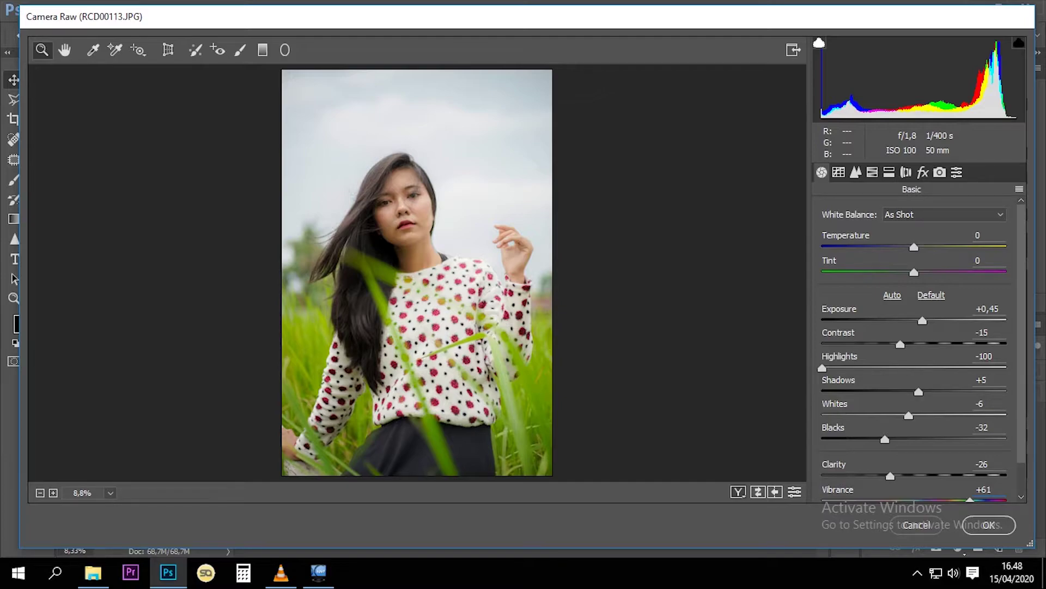
- Cool Temperature to -3 and switch to the Tone Curve panel
key(Tab)
key(Down)
key(Down)
key(Down)
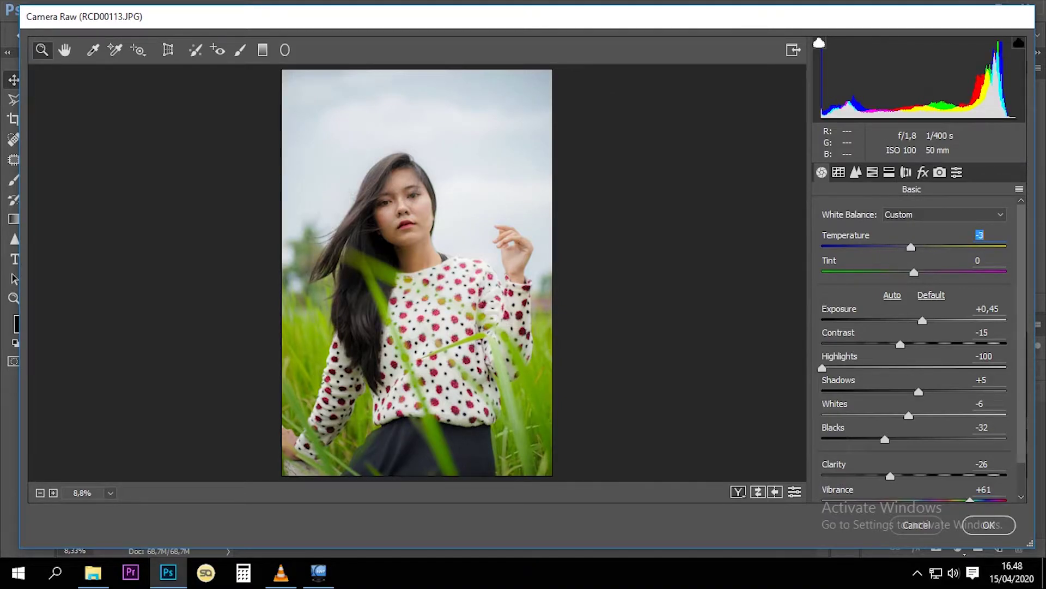
key(Up)
key(Up)
key(Up)
key(Up)
key(Up)
key(Up)
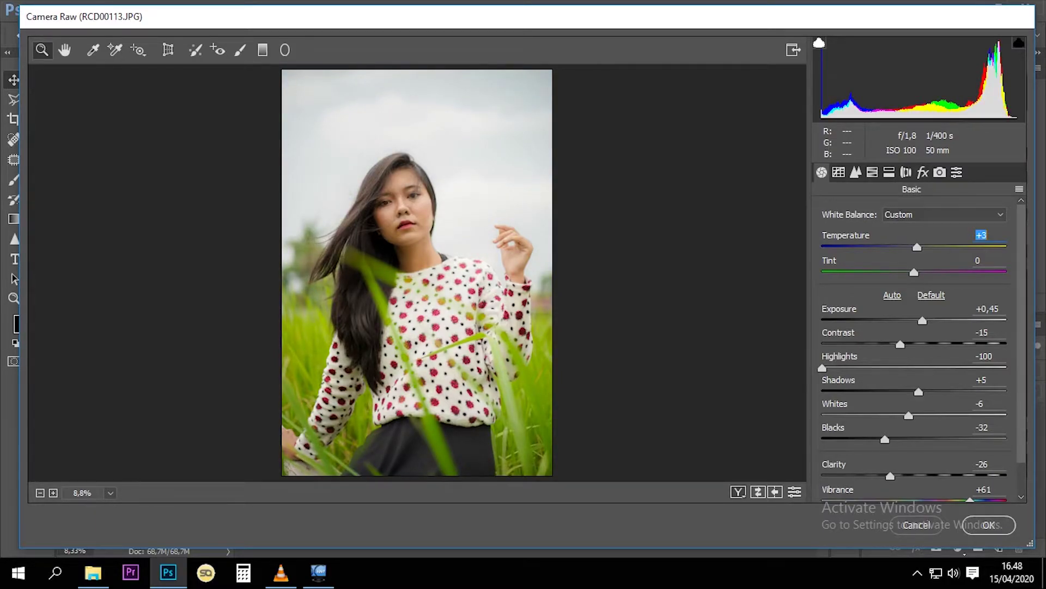
key(Down)
key(Down)
key(Down)
key(Down)
key(Down)
key(Down)
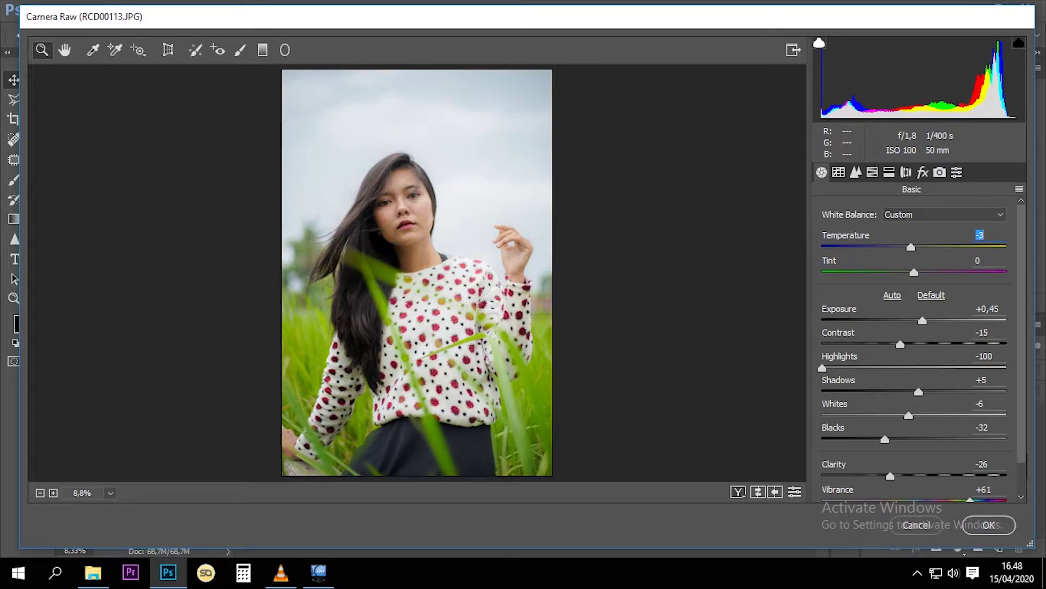
key(ctrl+alt+2)
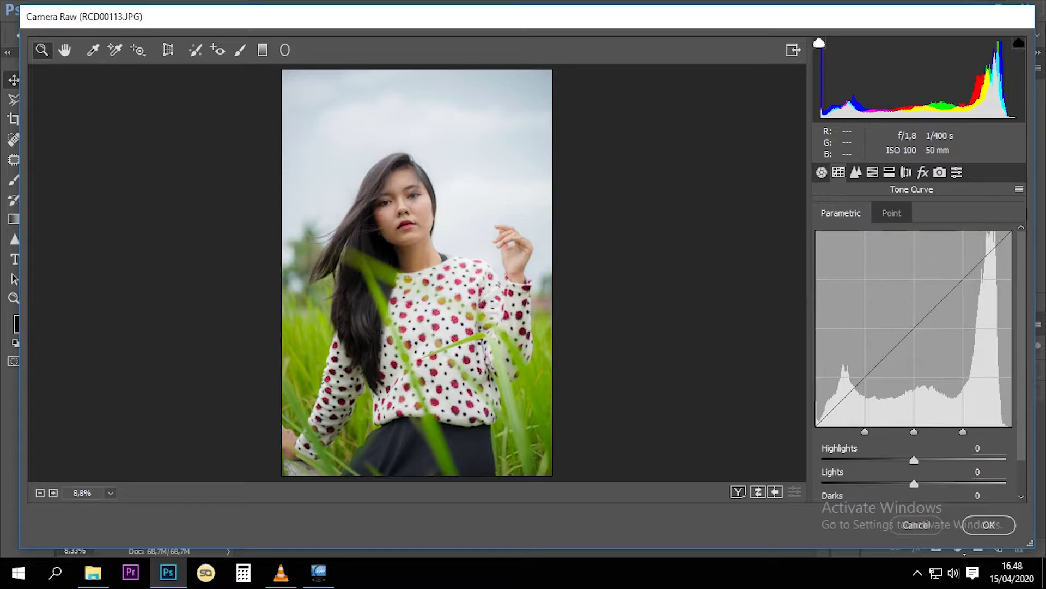
scroll(914, 355, down, 2)
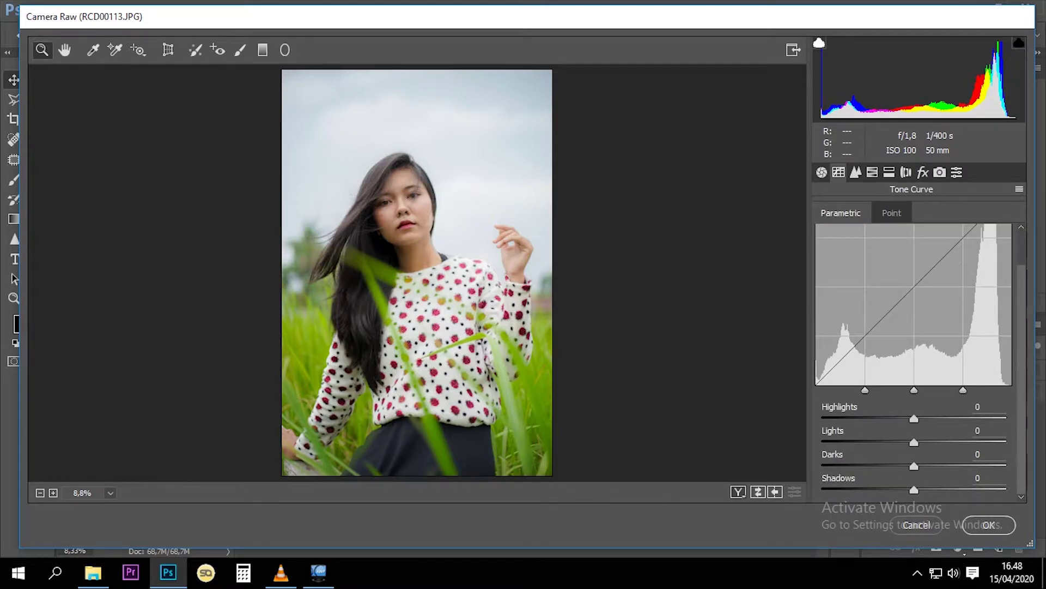
- Set the parametric curve Highlights to +8 and Lights to -30
click(981, 406)
key(Up)
key(Up)
key(Up)
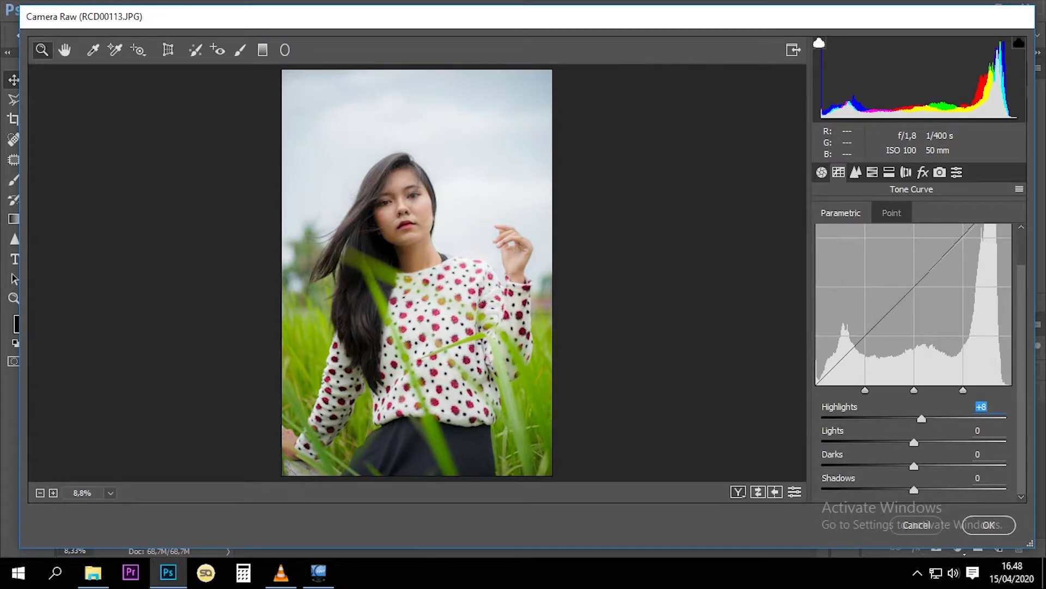
key(Tab)
key(shift+Down)
key(shift+Down)
key(shift+Down)
key(Down)
key(Down)
key(Down)
key(Down)
key(Down)
key(Down)
key(Up)
key(Up)
key(Up)
key(Up)
key(Up)
key(Up)
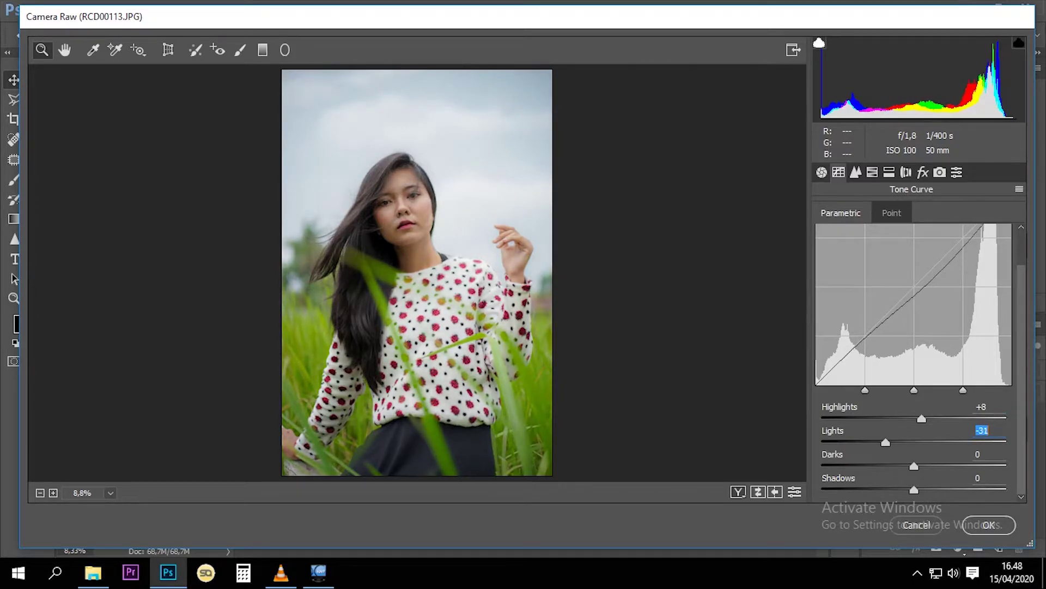
key(Up)
key(Up)
key(Up)
key(Down)
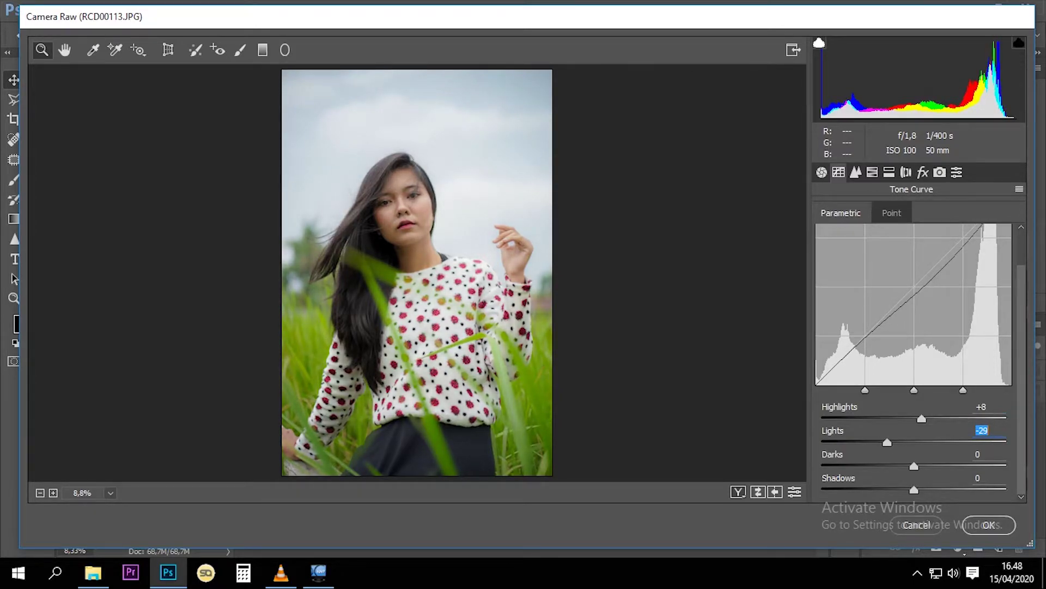
key(Down)
- Set the parametric curve Shadows to -2 and Darks to +24
key(Tab)
key(Tab)
key(Up)
key(Up)
key(Up)
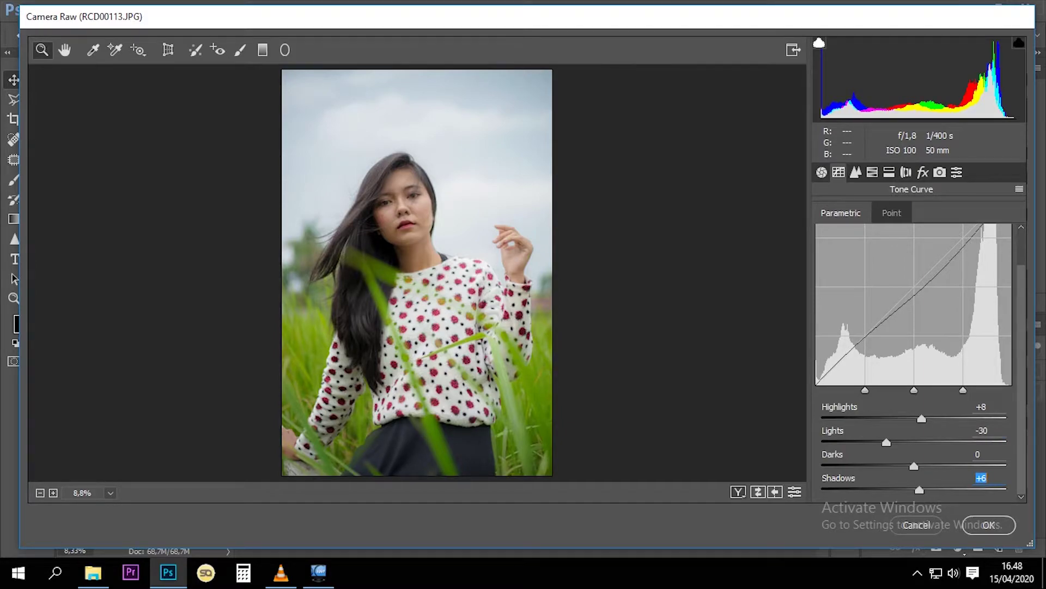
key(Down)
key(Down)
key(Down)
key(Down)
key(Down)
key(Down)
key(Down)
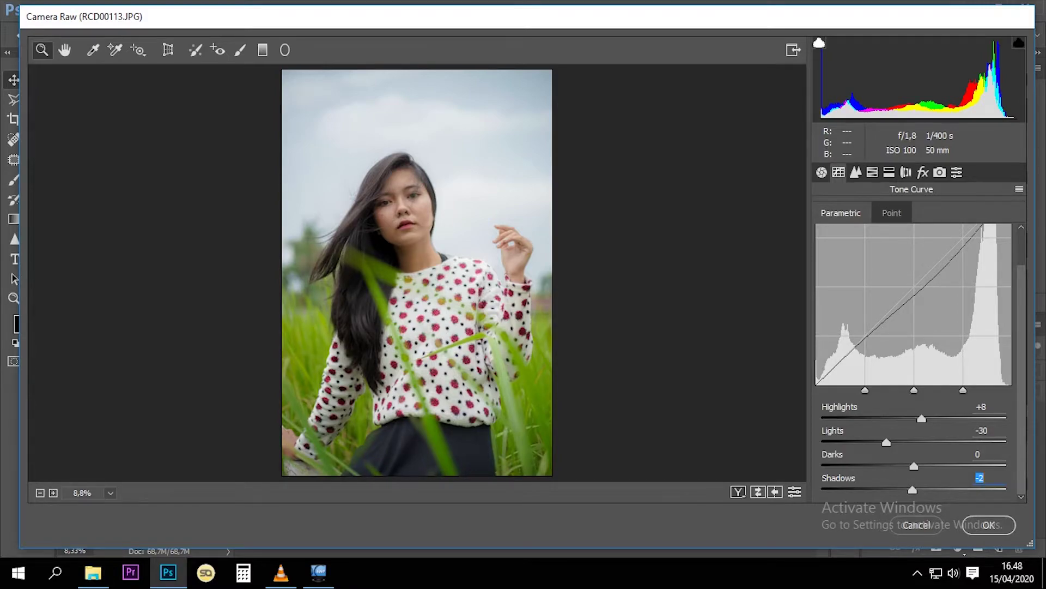
key(shift+Tab)
key(Up)
key(Up)
key(Up)
key(Up)
key(Up)
key(Up)
key(Up)
key(Up)
key(Up)
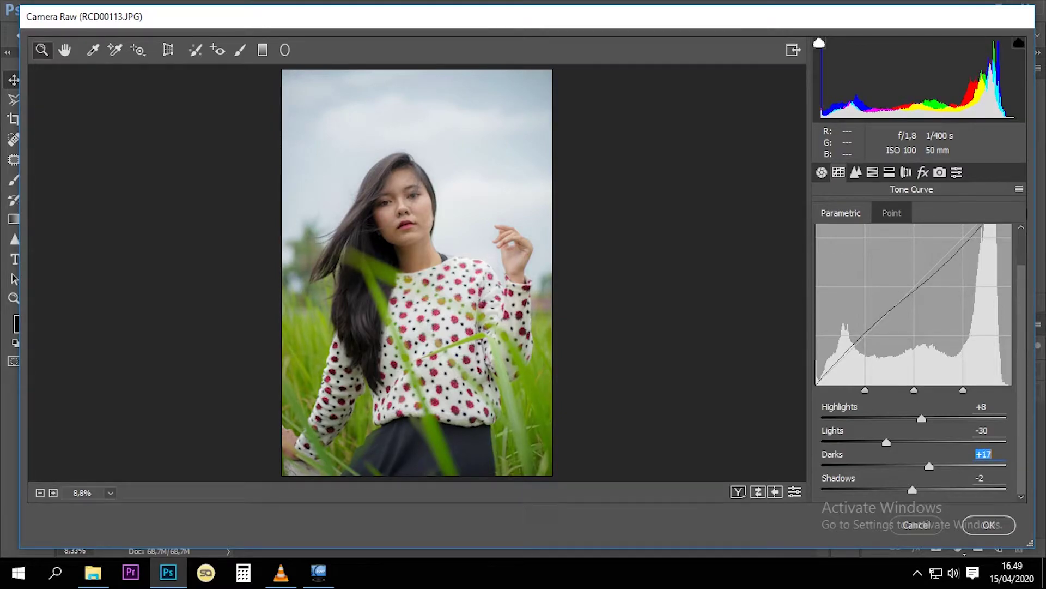
key(Up)
key(Up)
key(Up)
key(Up)
key(Up)
key(Up)
key(Up)
key(Up)
key(Up)
key(Up)
key(Up)
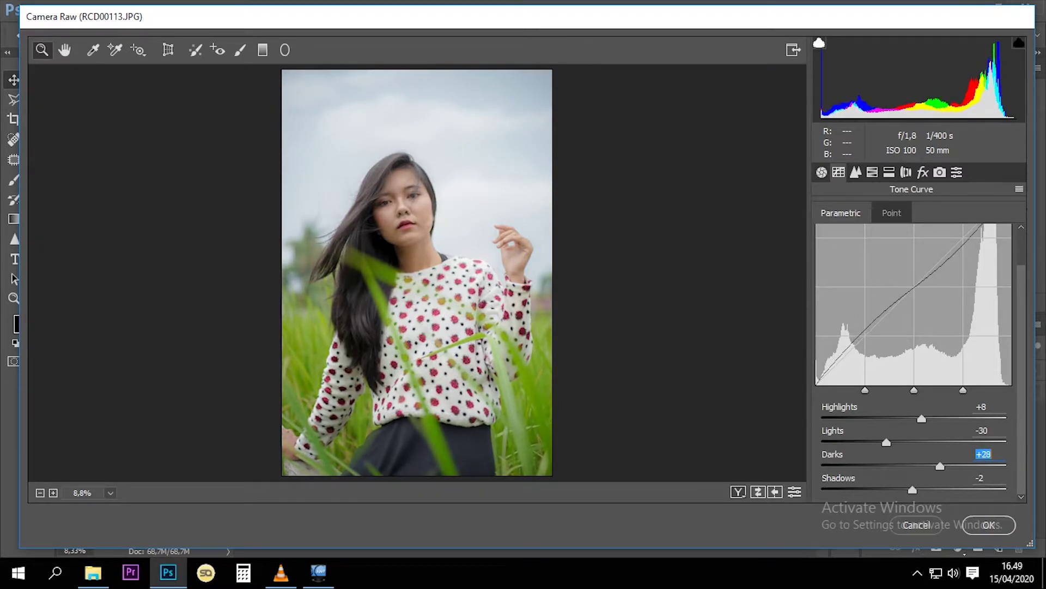
key(Down)
key(Down)
key(Down)
key(Down)
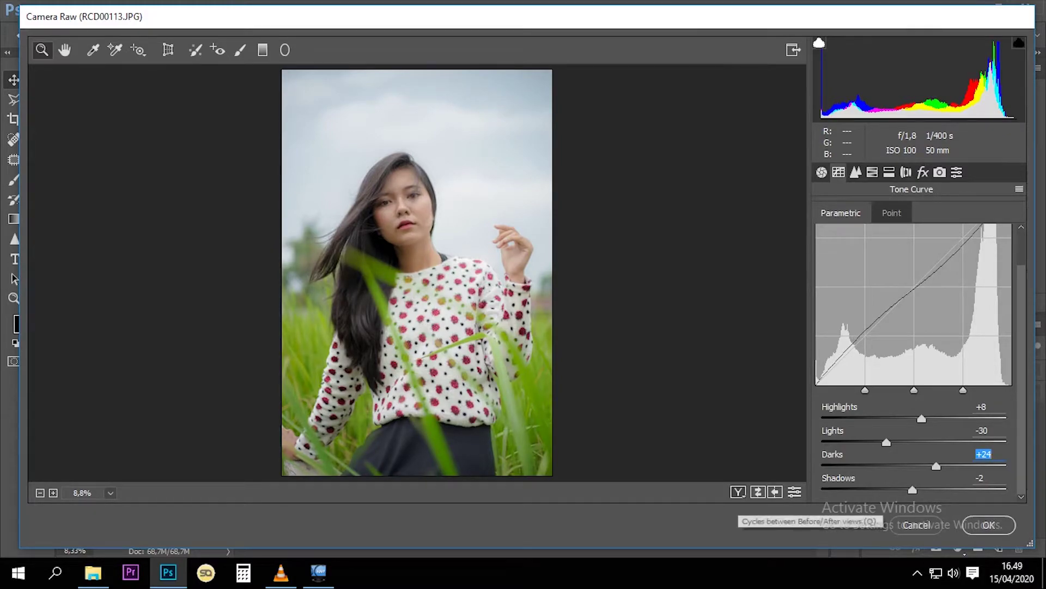
- Show a side-by-side Before/After comparison fitted in view, then open the Detail panel
click(738, 492)
click(545, 344)
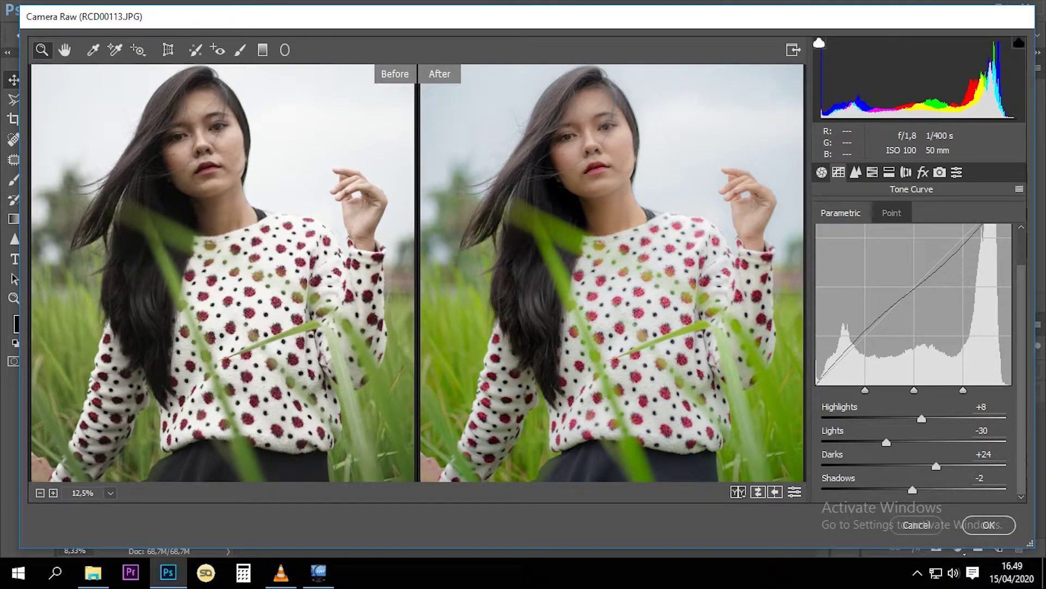
click(40, 492)
click(110, 493)
click(108, 474)
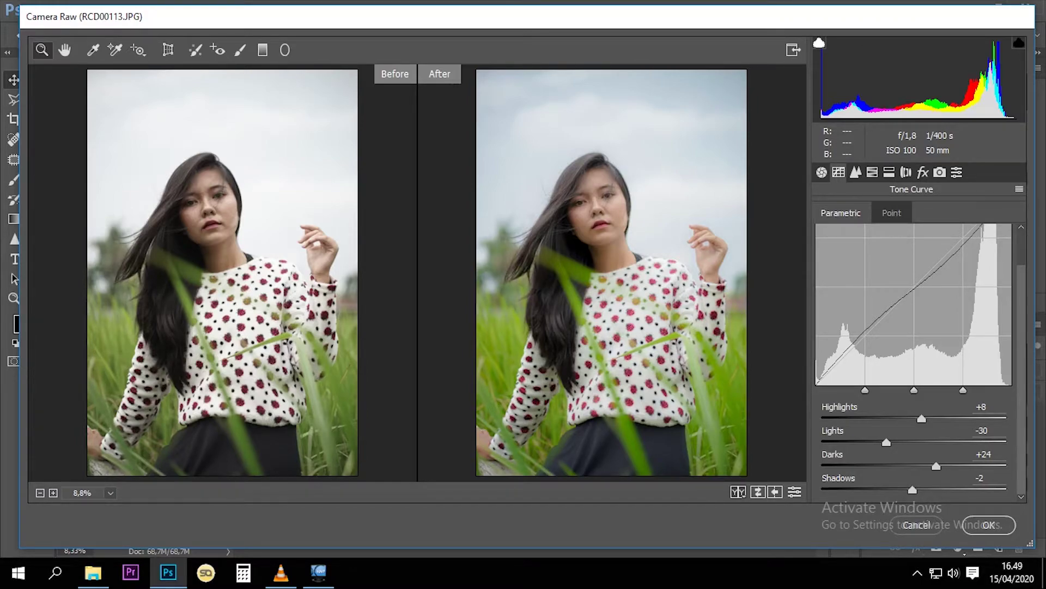
key(ctrl+alt+3)
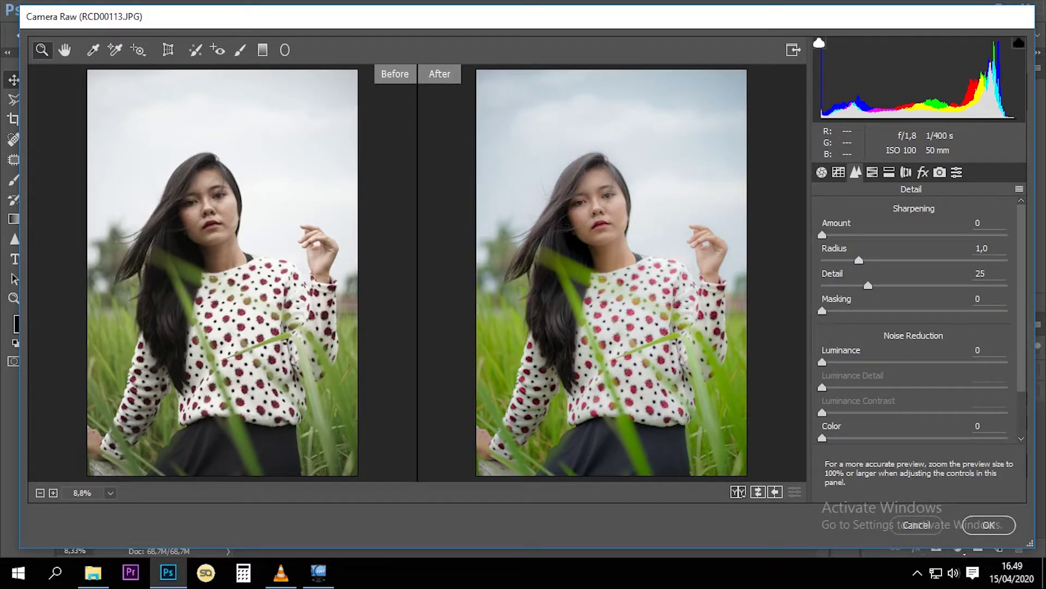
- Set sharpening to Amount 105, Radius 2,9, Detail 87 and Masking 70
mouse_move(822, 235)
mouse_down()
mouse_move(961, 235)
mouse_move(936, 235)
mouse_up()
key(Up)
key(Up)
key(Up)
key(Up)
key(Up)
key(Up)
key(Up)
key(Up)
key(Up)
key(Up)
key(Up)
key(Tab)
key(Up)
key(Up)
key(Up)
key(Up)
key(Up)
key(Up)
key(Up)
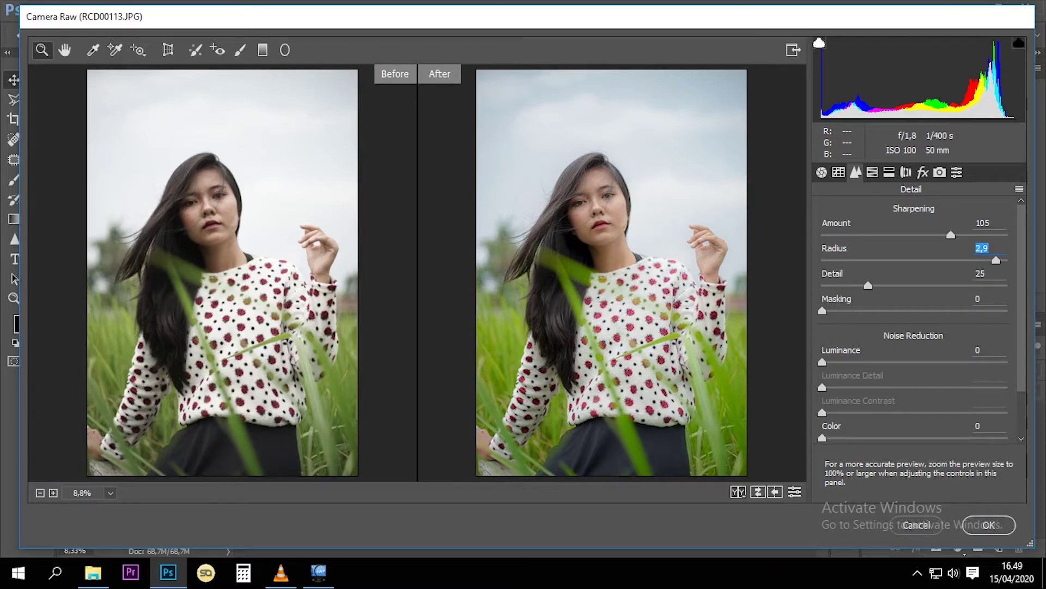
key(Tab)
key(shift+Up)
key(shift+Up)
key(shift+Up)
key(Up)
key(Up)
key(Tab)
key(shift+Up)
key(shift+Up)
key(shift+Up)
key(shift+Up)
key(shift+Up)
key(Up)
key(Up)
key(Up)
key(Up)
key(Up)
key(Up)
key(Up)
key(Up)
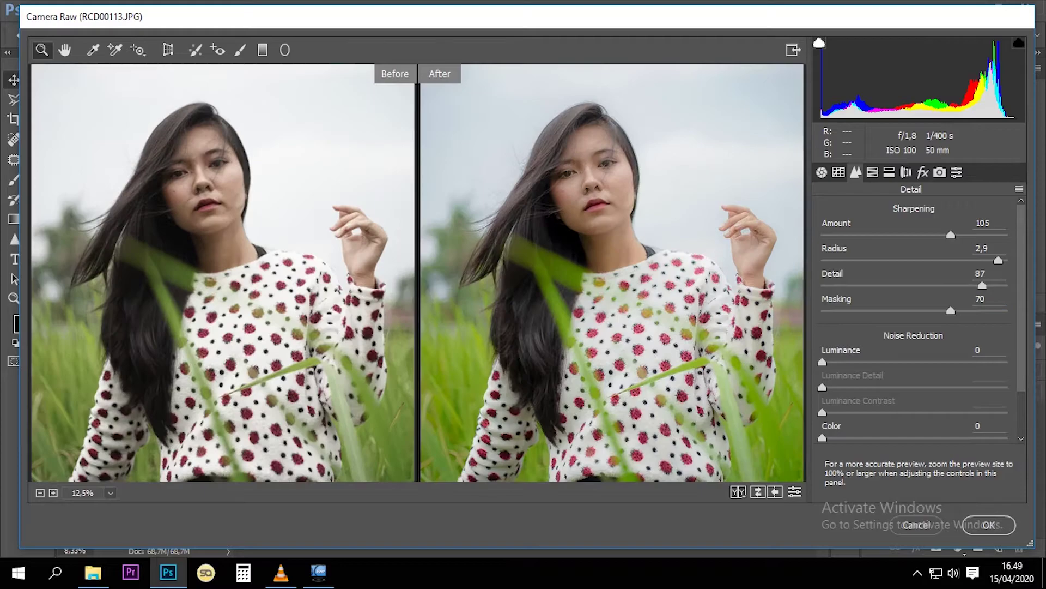
click(607, 262)
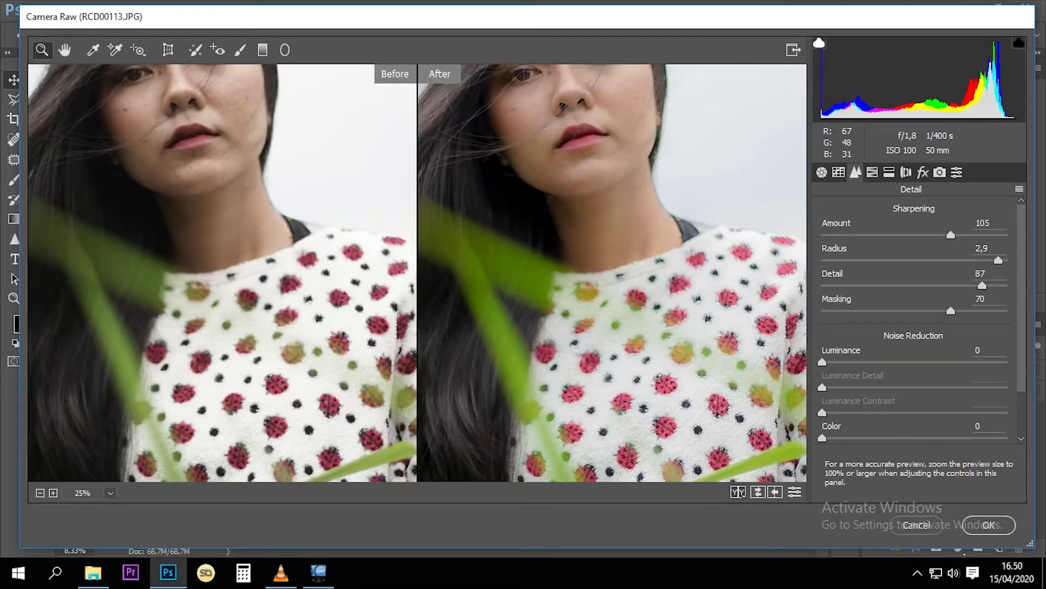
- Set noise reduction Luminance 62 and Luminance Detail 63, then open the HSL/Grayscale panel
drag(607, 262, 672, 374)
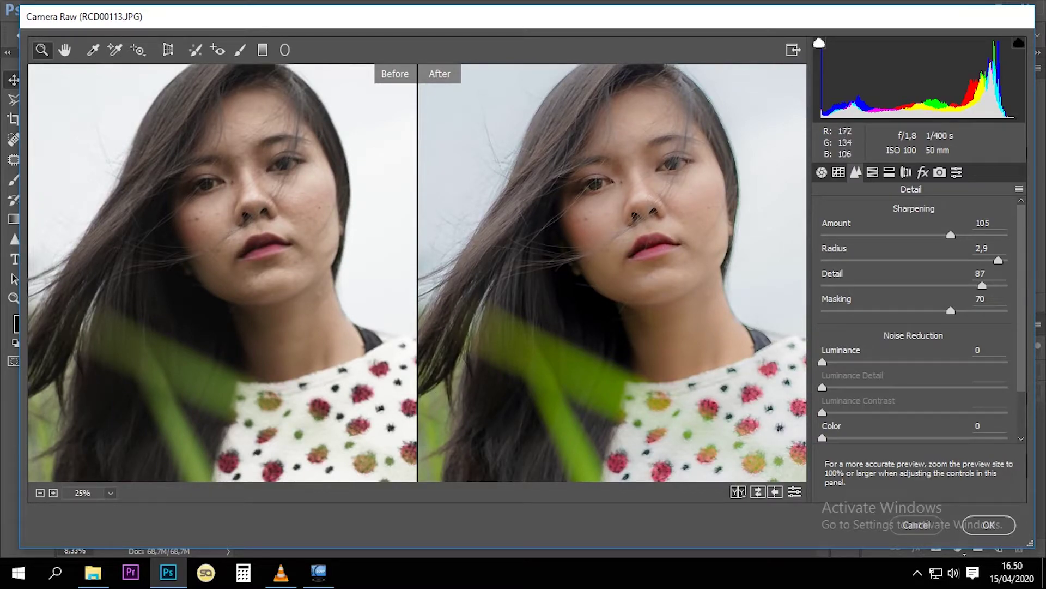
click(980, 350)
text(65)
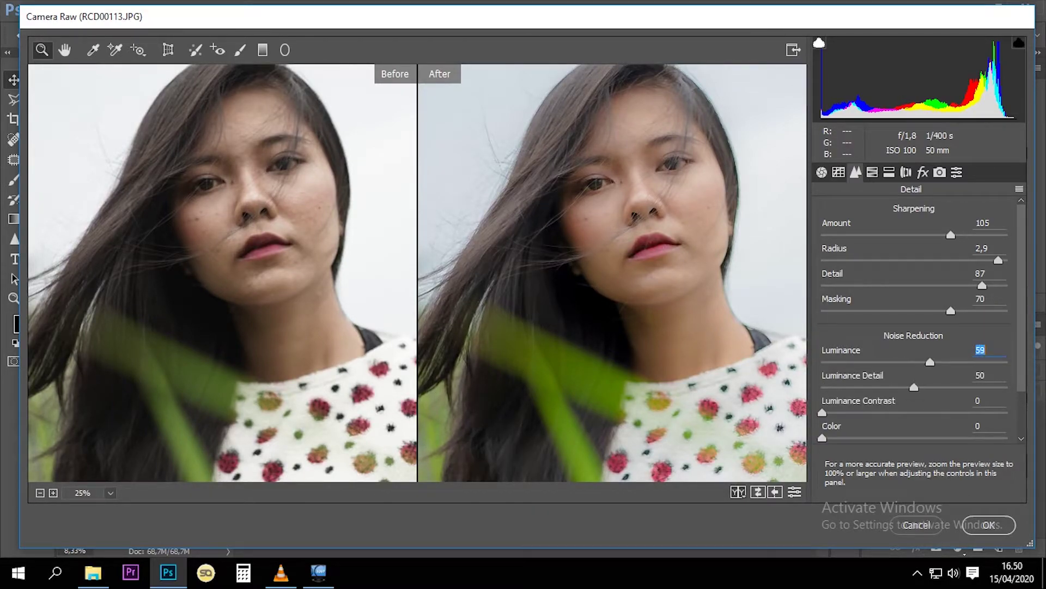
key(Down)
key(Down)
key(Down)
key(Tab)
key(Up)
key(Up)
key(Up)
key(Up)
key(Up)
key(Up)
key(Up)
key(Up)
key(Up)
key(Up)
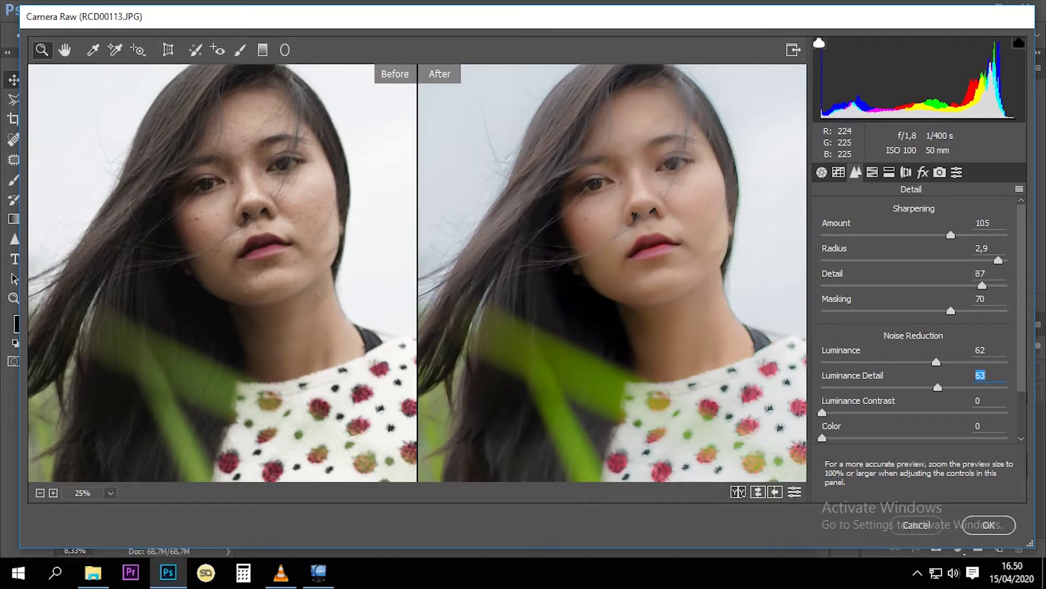
click(40, 493)
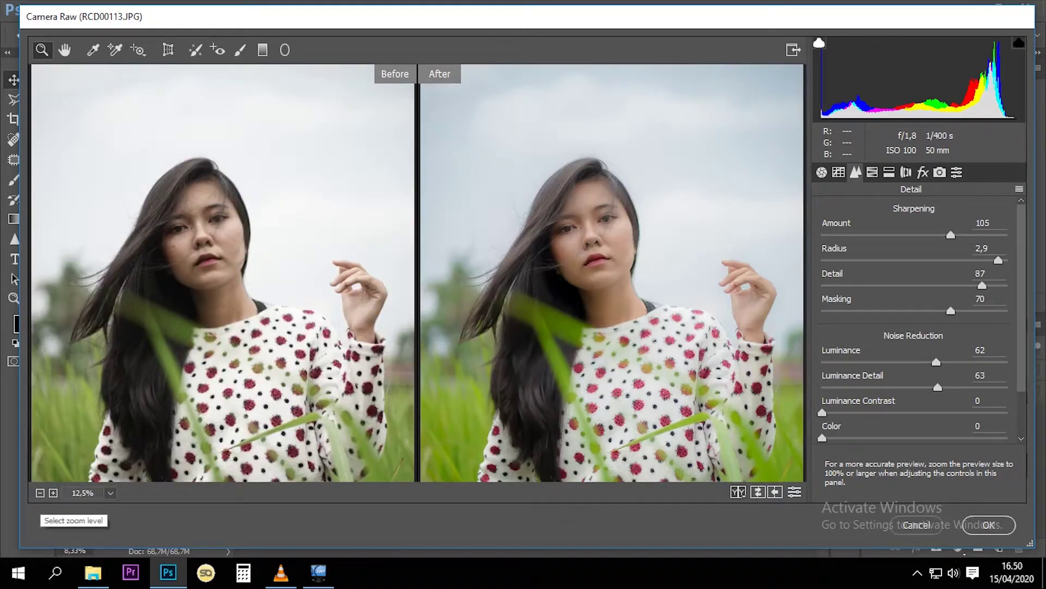
click(40, 493)
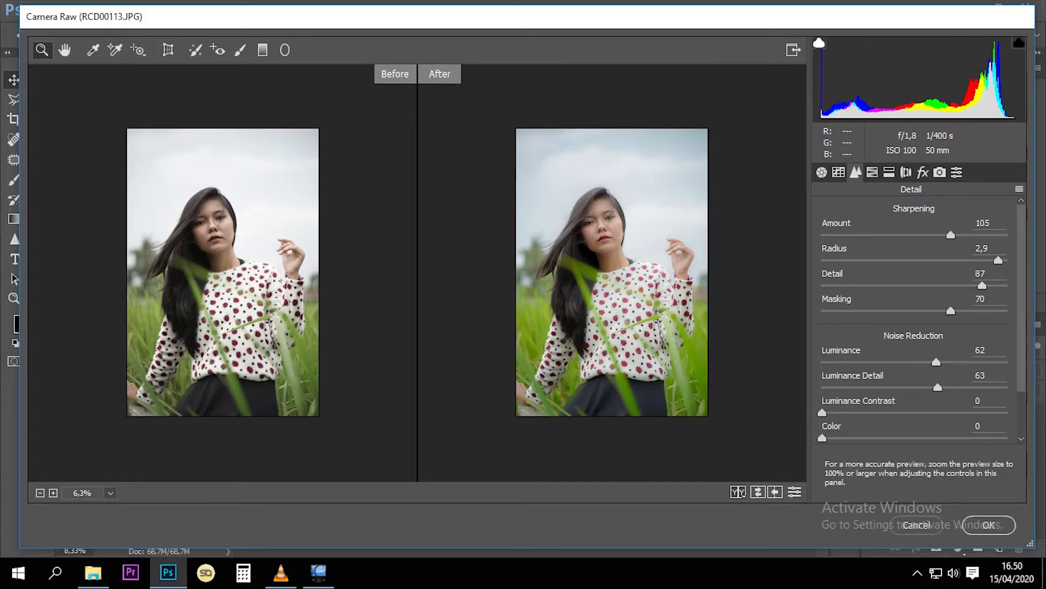
click(872, 173)
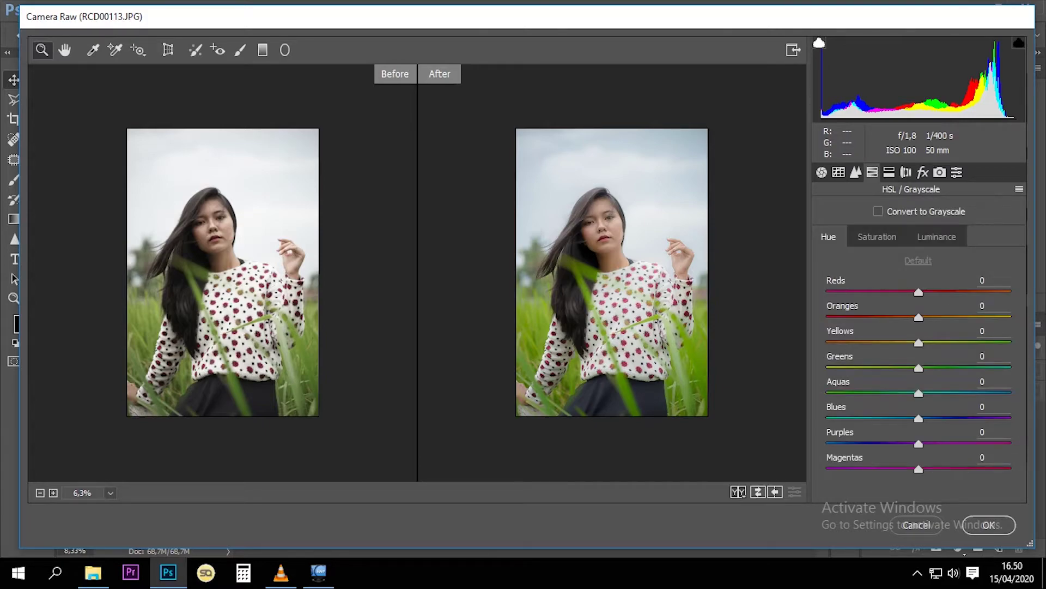
- Shift the Reds hue to +6, Oranges to -5 and Yellows to -11
mouse_move(919, 292)
mouse_down()
mouse_move(935, 292)
mouse_move(903, 292)
mouse_move(924, 292)
mouse_up()
drag(919, 317, 920, 317)
key(Down)
key(Down)
key(Down)
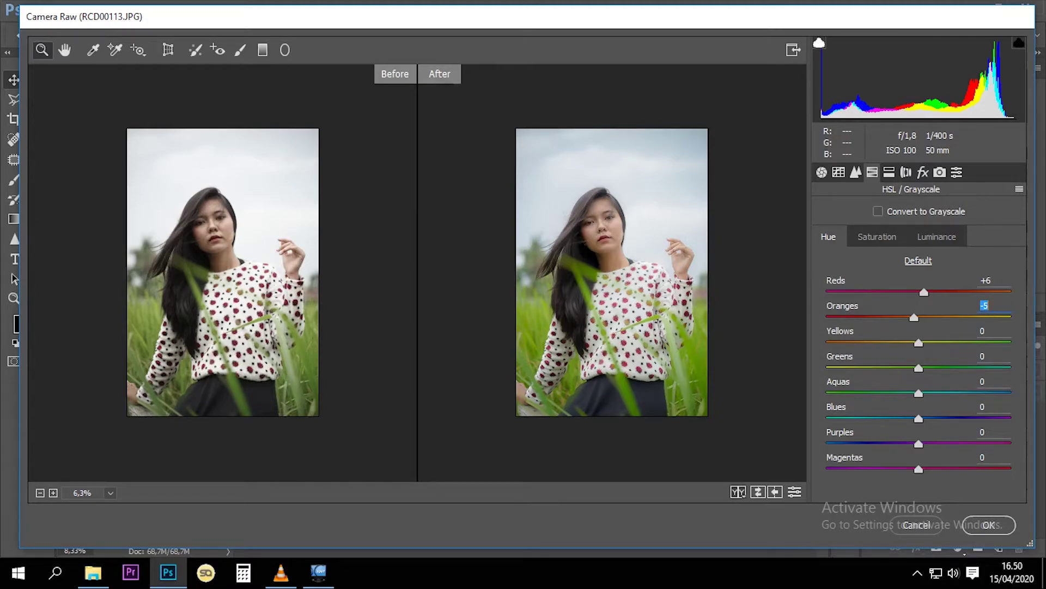
key(Tab)
key(Down)
key(Down)
key(Down)
key(Down)
key(Down)
key(Down)
key(Down)
key(Down)
key(Down)
key(Down)
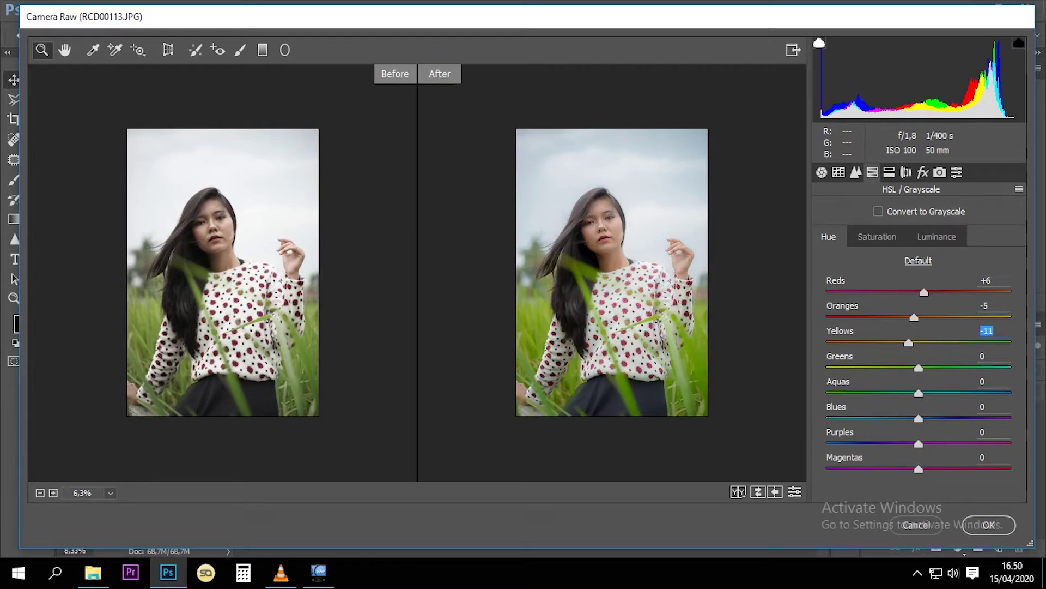
- Set the Greens hue to -10, Aquas to +15 and Magentas to +8
key(Tab)
key(Down)
key(Down)
key(Down)
key(Down)
key(Down)
key(Down)
key(Down)
key(Down)
key(Up)
key(Up)
key(Up)
key(Up)
key(Up)
key(Up)
key(Up)
key(Up)
key(Up)
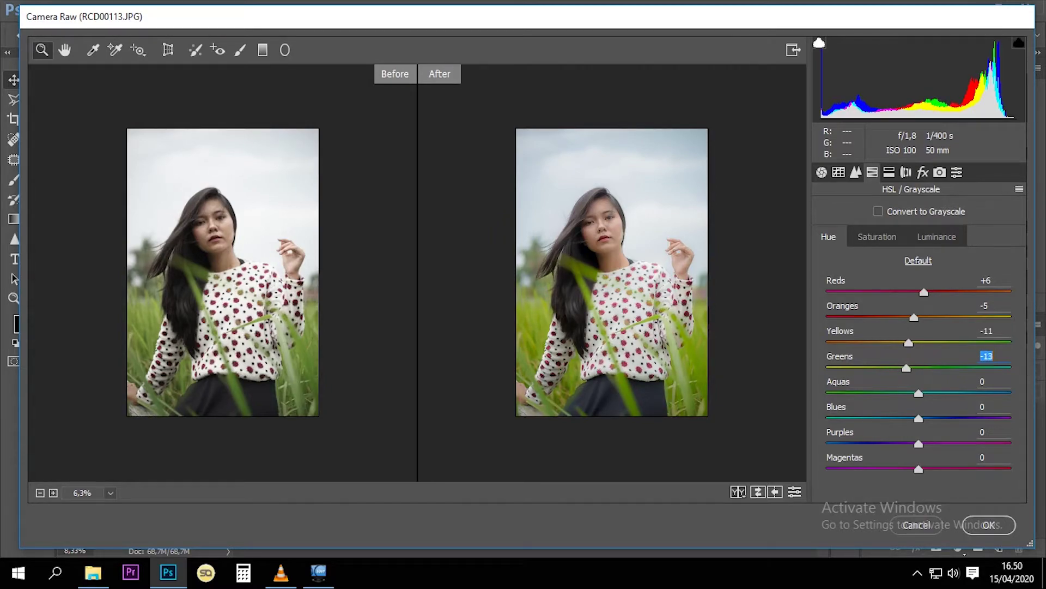
key(Up)
key(Up)
key(Up)
key(Tab)
key(Up)
key(Up)
key(Up)
key(Up)
key(Up)
key(Up)
key(Down)
key(Down)
key(Down)
key(Up)
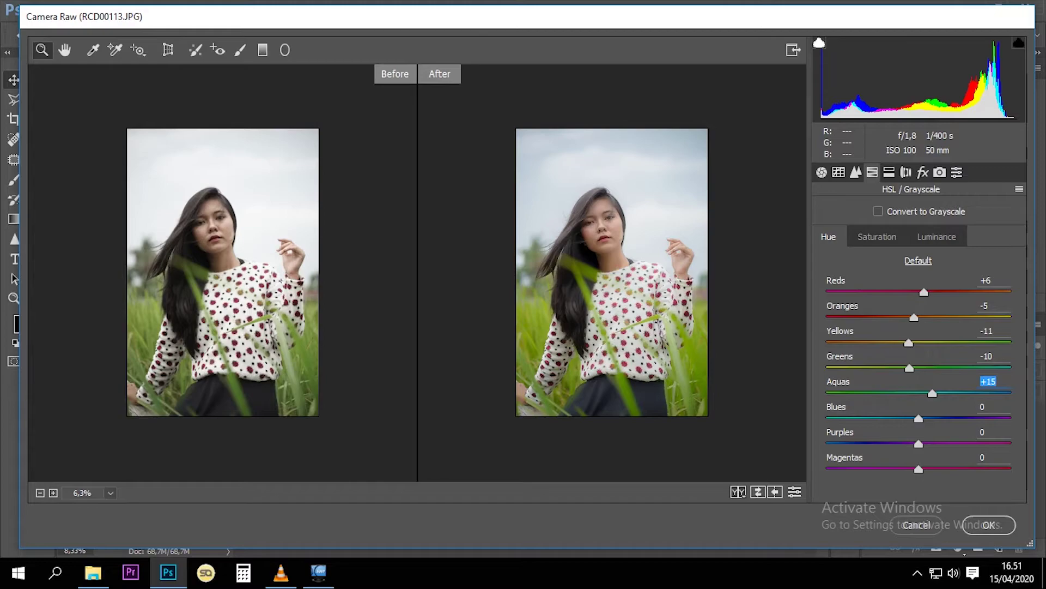
key(Tab)
key(Tab)
key(Tab)
key(shift+Up)
key(Up)
key(Up)
key(Up)
key(Down)
key(Down)
key(Down)
key(Down)
key(Down)
key(Up)
key(Up)
click(877, 236)
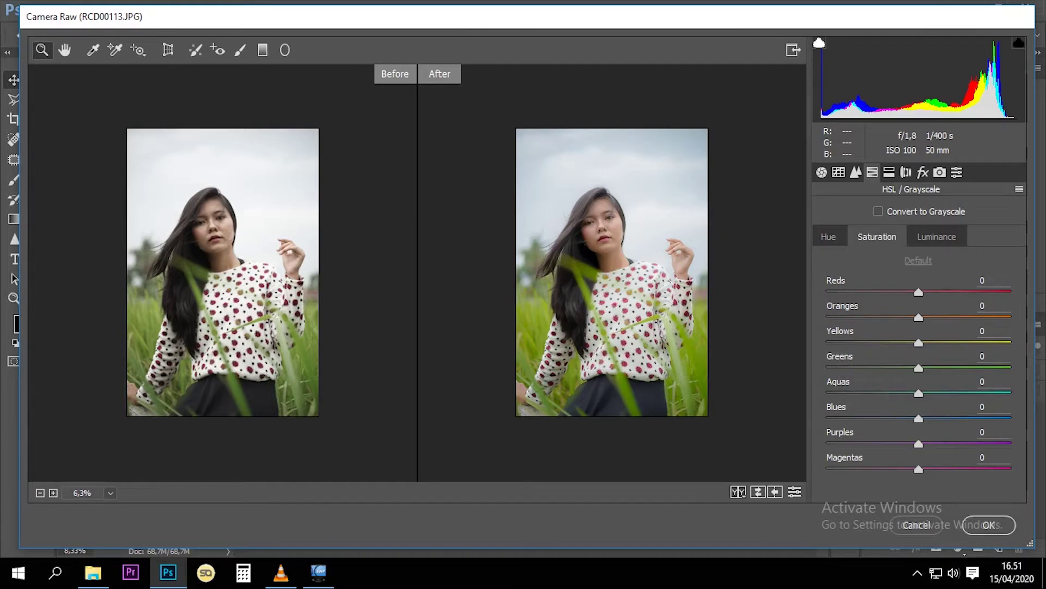
- Boost Reds saturation to +21 and Oranges to +7, and mute Yellows to -36
key(Up)
key(Up)
key(Up)
key(Up)
key(Up)
key(Up)
key(Down)
key(Down)
key(Down)
key(Down)
key(Tab)
key(Up)
key(Up)
key(Up)
key(Up)
key(Up)
key(Up)
key(Up)
key(Up)
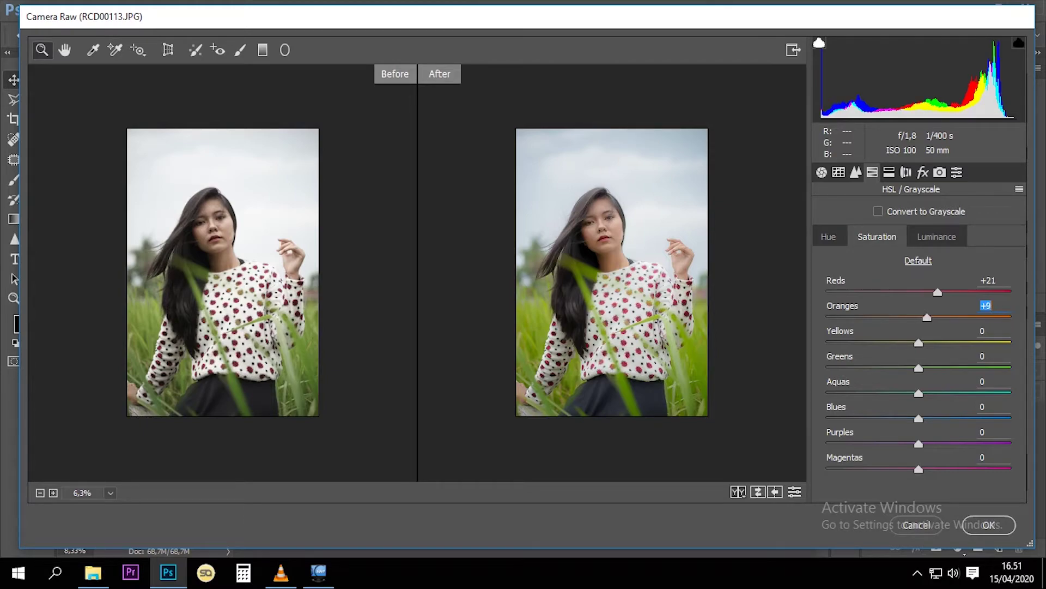
key(Down)
key(Tab)
key(Down)
key(Down)
key(Down)
key(Down)
key(Down)
key(Down)
key(Down)
key(Down)
key(Down)
key(Down)
key(Down)
key(Down)
key(Down)
key(Down)
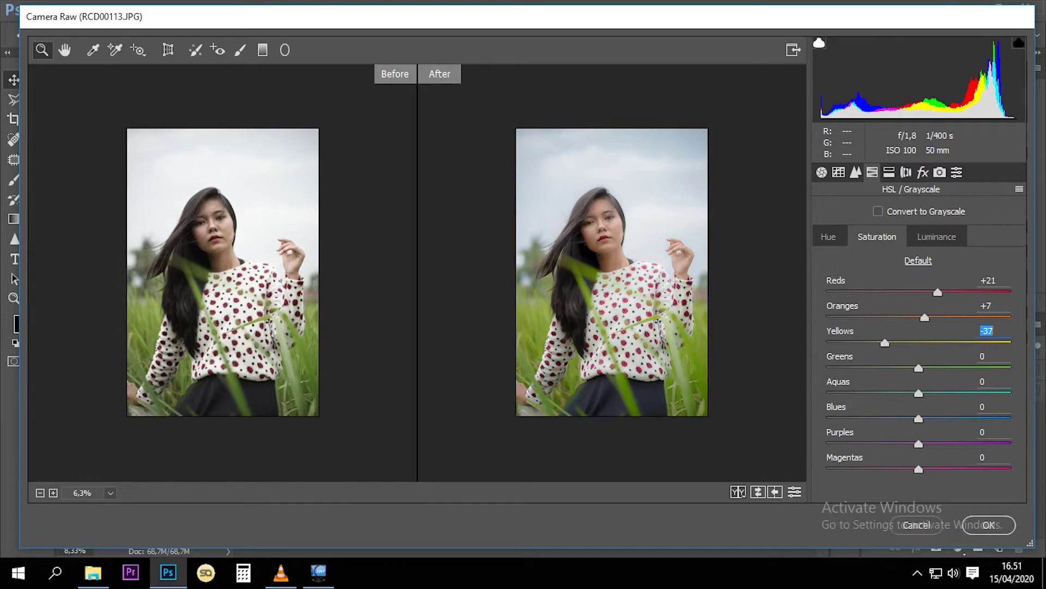
- Raise Greens saturation to +13 and mute Aquas to -28
key(Down)
key(Up)
key(Up)
key(Up)
key(Down)
key(Down)
key(Down)
key(Up)
key(Tab)
key(Down)
key(Down)
key(Down)
key(Up)
key(Up)
key(Up)
key(Up)
key(Up)
key(Up)
key(Up)
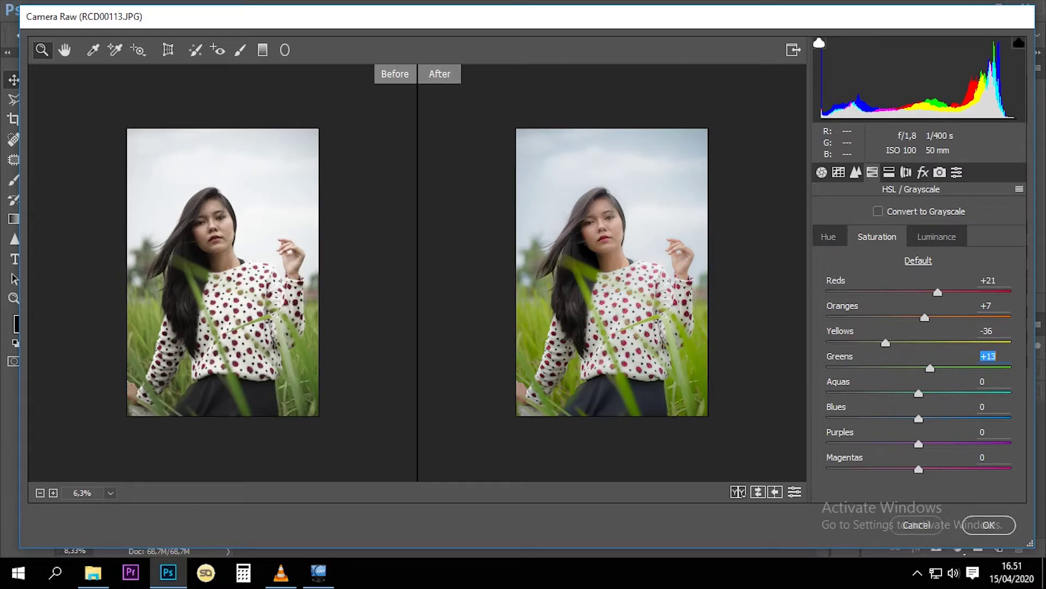
key(Tab)
key(Down)
key(Down)
key(Down)
key(Down)
key(Down)
key(Down)
key(Down)
key(Down)
key(Down)
key(Down)
key(Down)
key(Down)
key(Up)
key(Up)
key(Up)
key(Up)
key(Up)
key(Down)
key(Down)
key(Down)
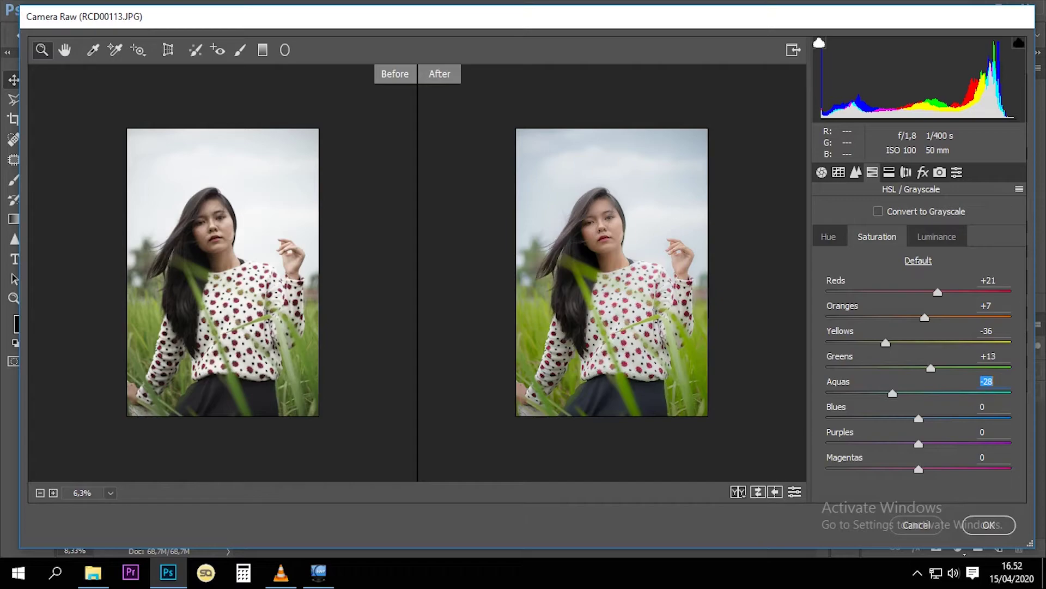
- Mute Blues saturation to -17, Purples to -24, and lower Magentas saturation
key(Tab)
key(Down)
key(Down)
key(Down)
key(Down)
key(Down)
key(Down)
key(Down)
key(Down)
key(Down)
key(Down)
key(Down)
key(Down)
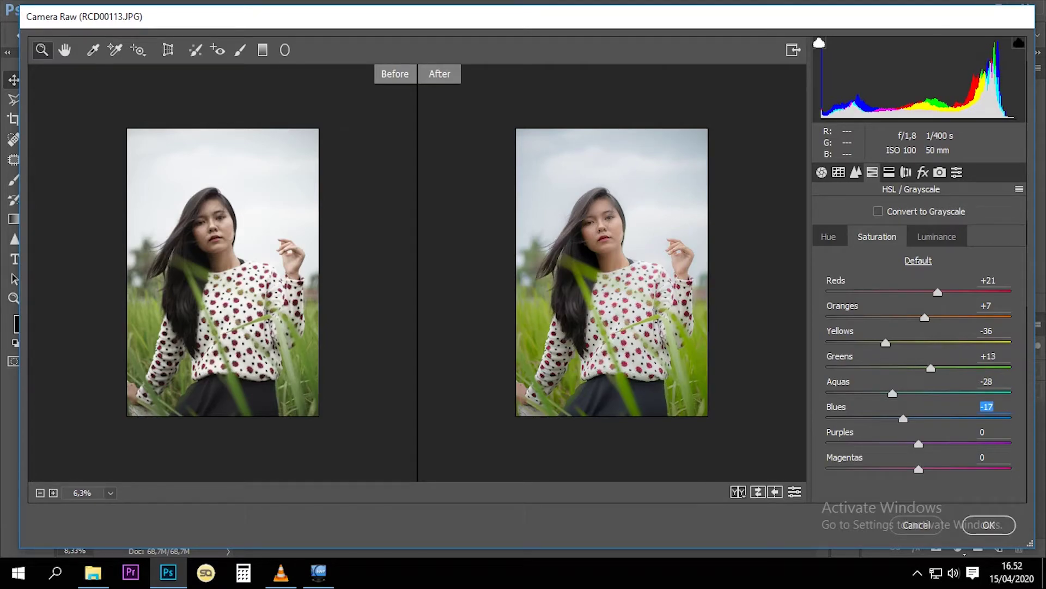
key(Tab)
key(Down)
key(Down)
key(Down)
key(Down)
key(Down)
key(Down)
key(Down)
key(Down)
key(Down)
key(Up)
key(Up)
key(Up)
key(Up)
key(Up)
key(Up)
key(Up)
key(Up)
key(Up)
key(Up)
key(Up)
key(Up)
key(Tab)
key(Down)
key(Down)
key(Down)
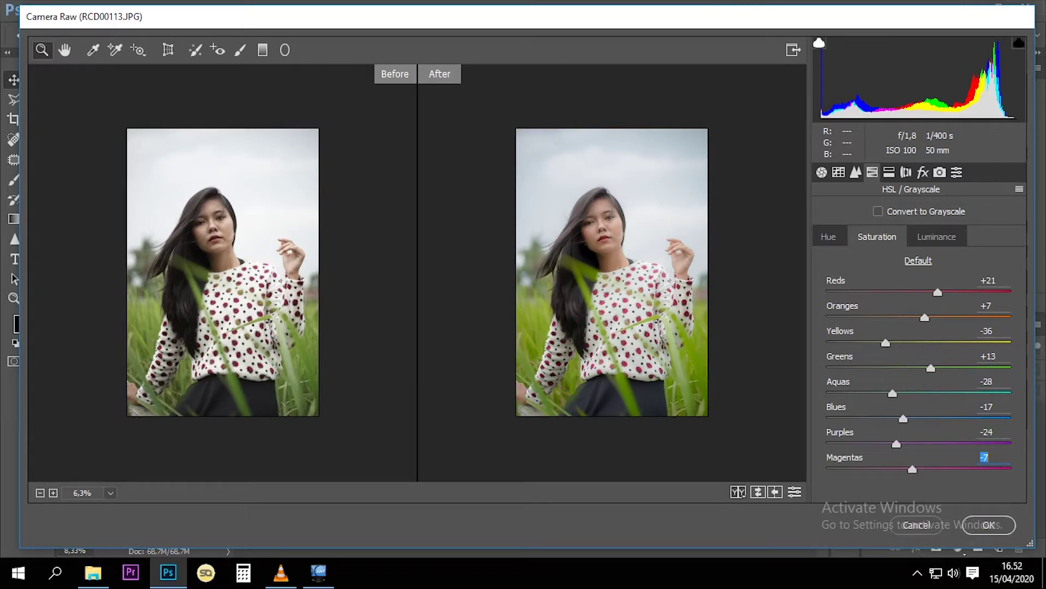
key(Down)
key(Down)
key(Down)
key(Down)
key(Down)
key(Down)
key(ctrl+Tab)
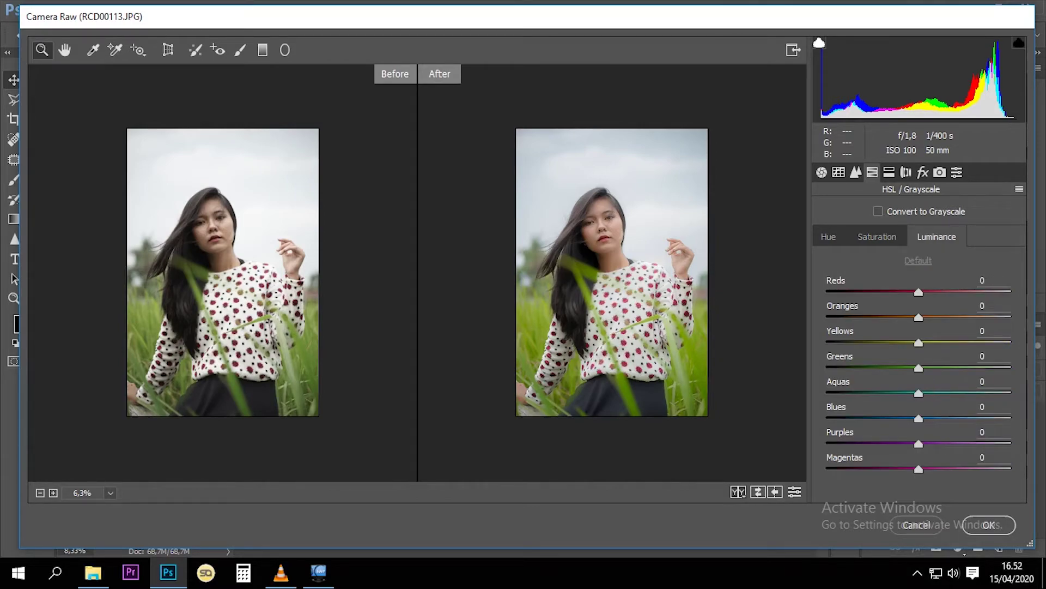
- Make Camera Raw full screen and set Oranges luminance +30, Yellows +45
click(793, 50)
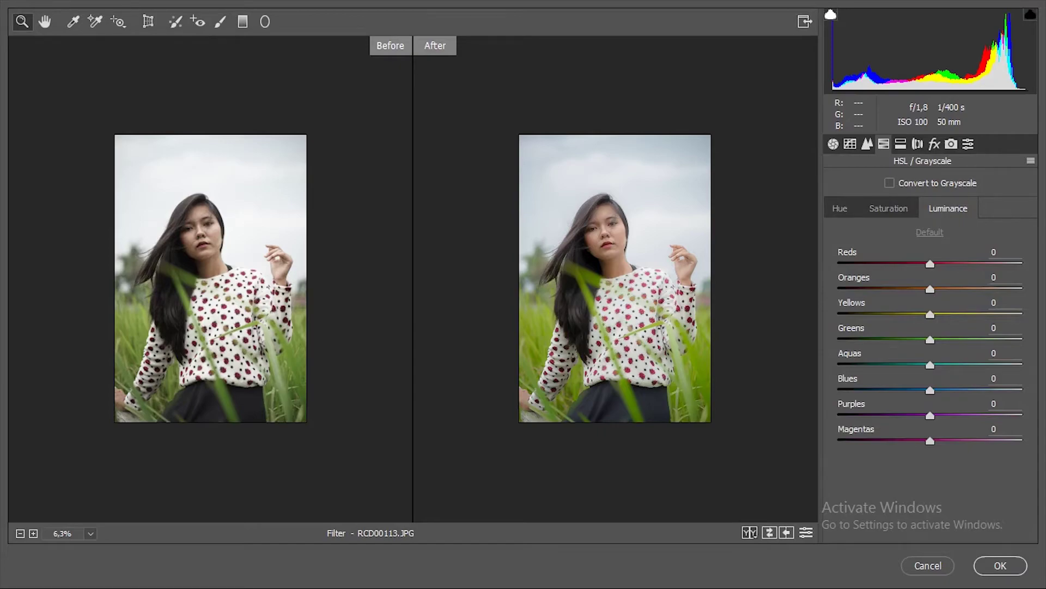
mouse_move(930, 289)
mouse_down()
mouse_move(909, 289)
mouse_move(956, 288)
mouse_up()
key(Up)
key(Up)
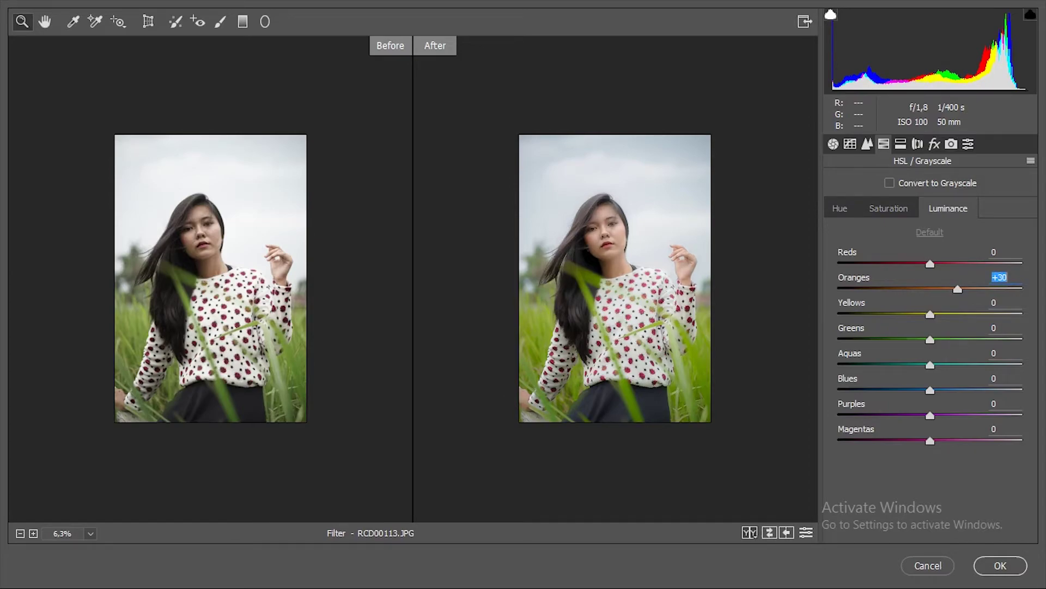
key(Tab)
text(46)
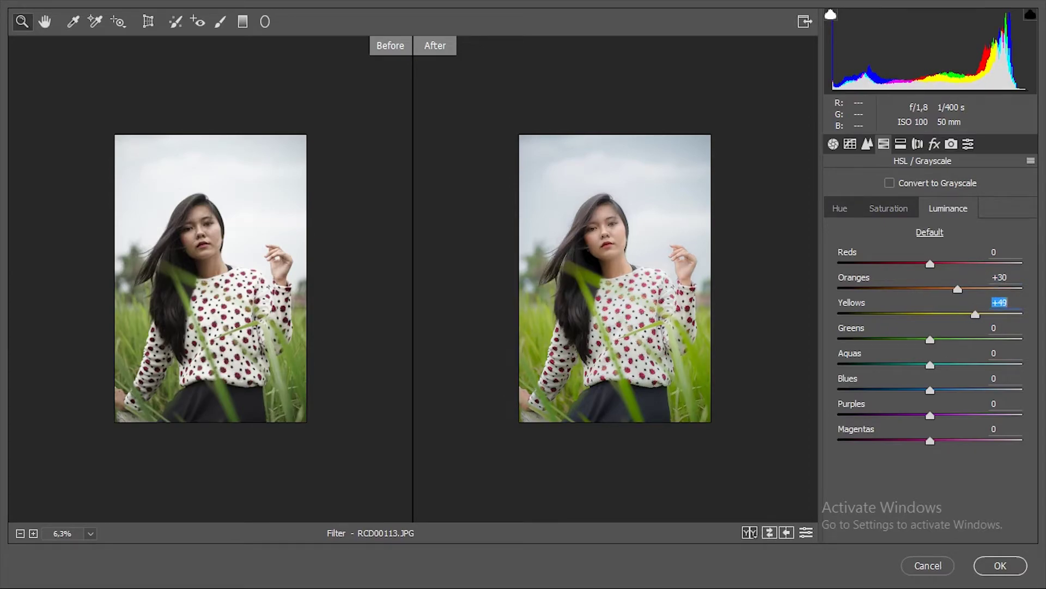
key(Down)
- Set Greens luminance to +21, Aquas to +11 and Purples to +16
key(Tab)
text(20)
key(Up)
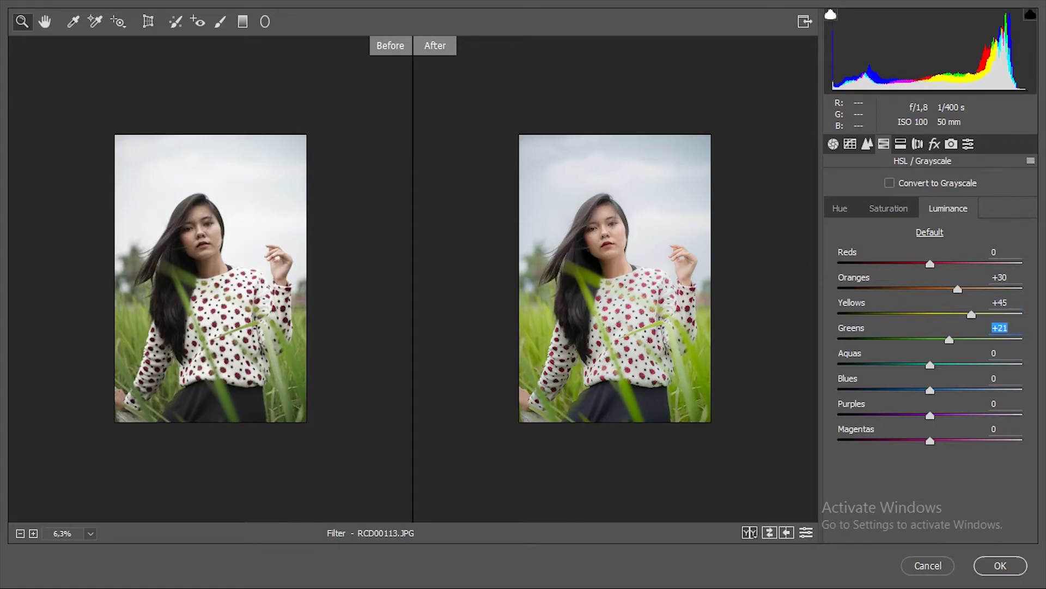
key(Tab)
text(8)
key(Up)
key(Up)
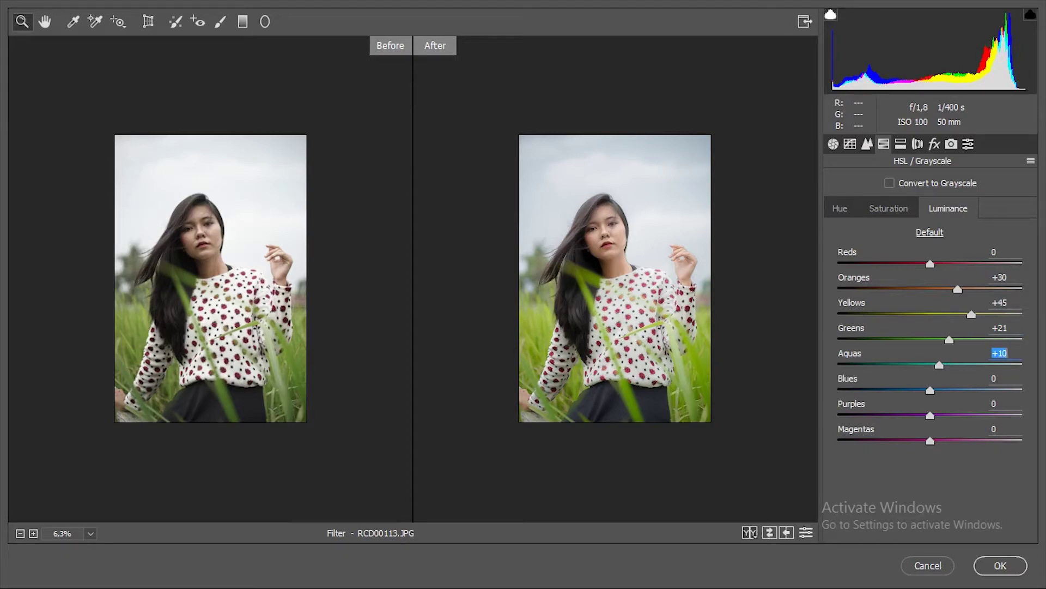
key(Up)
key(Tab)
key(Tab)
text(15)
key(Up)
- Set Magentas luminance to +16 and fit both previews in the view
key(Tab)
text(10)
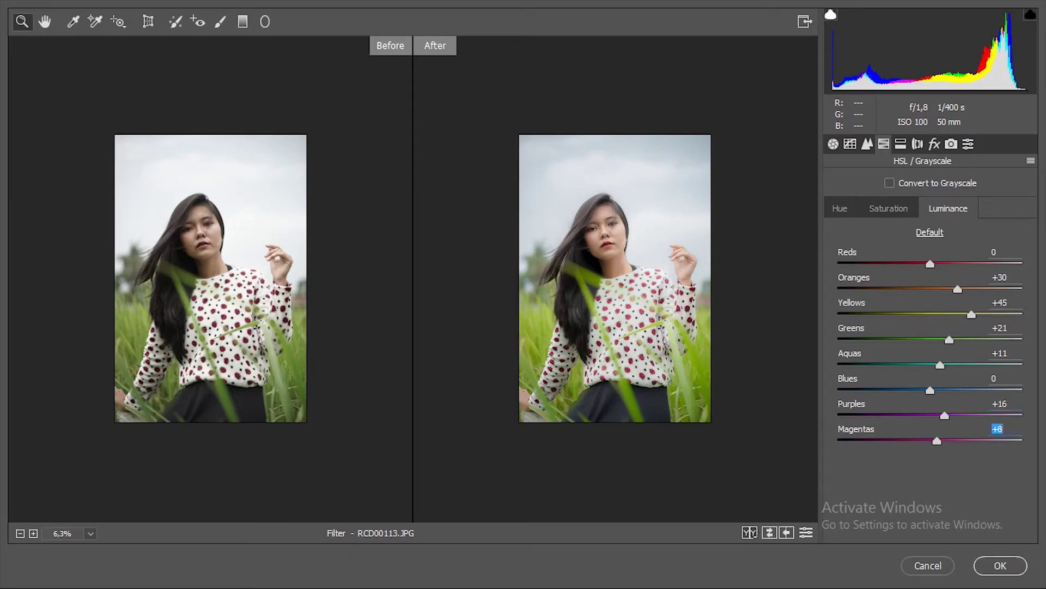
key(Up)
key(Up)
key(Up)
key(Up)
key(Up)
key(Up)
click(33, 533)
click(60, 533)
click(77, 512)
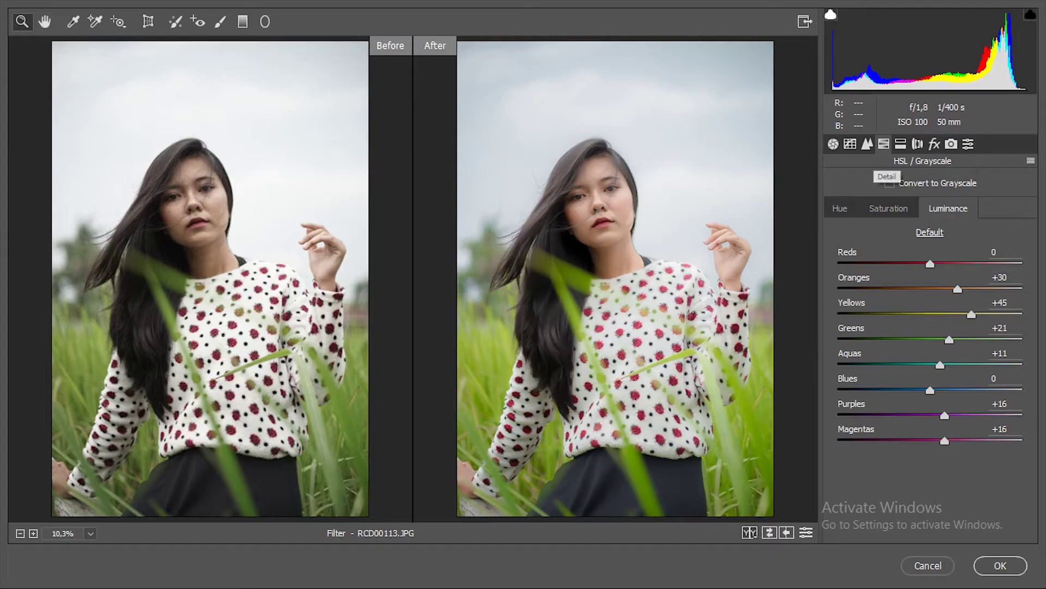
click(900, 143)
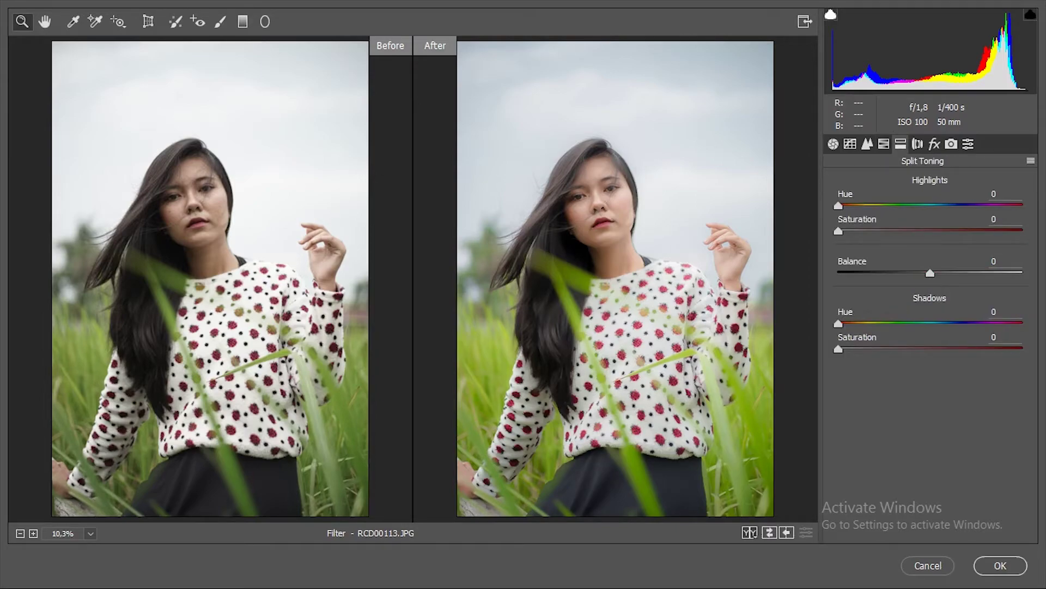
- Tint the highlights blue with hue 219 and saturation 14
drag(838, 230, 882, 230)
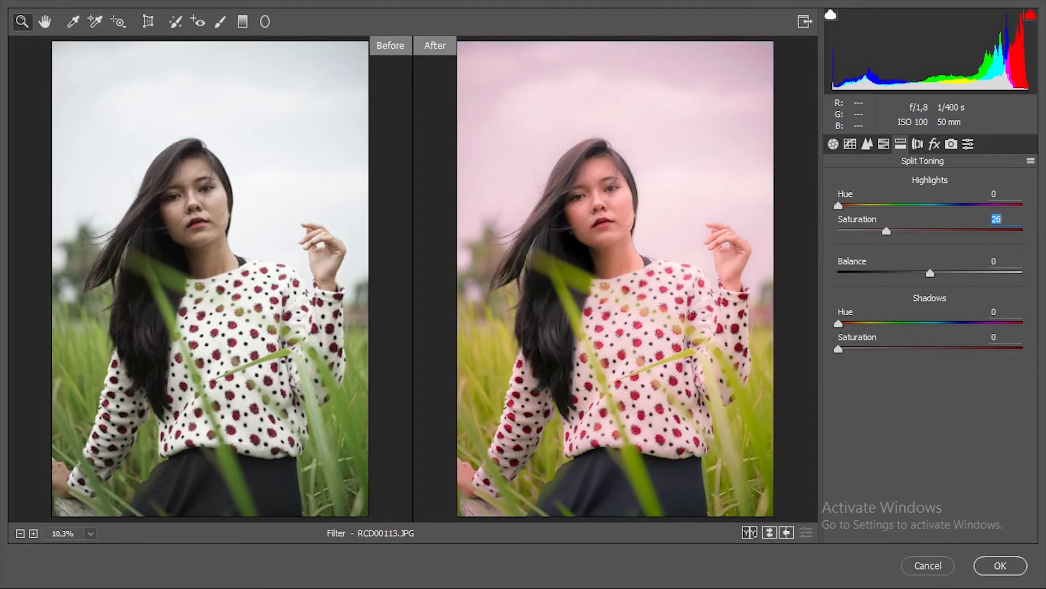
key(Down)
key(Down)
key(Down)
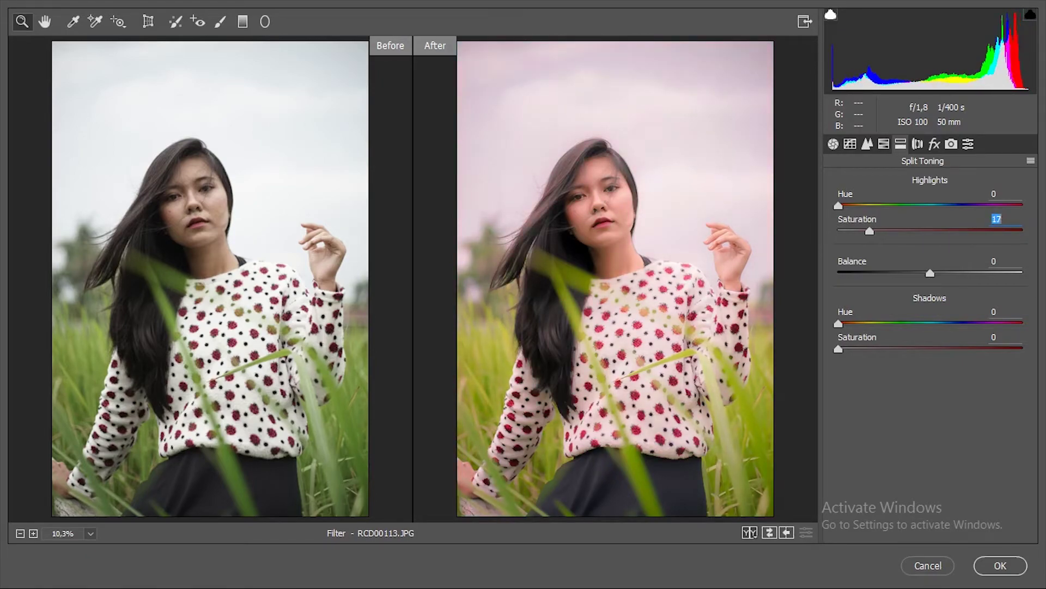
key(Down)
key(Down)
key(Down)
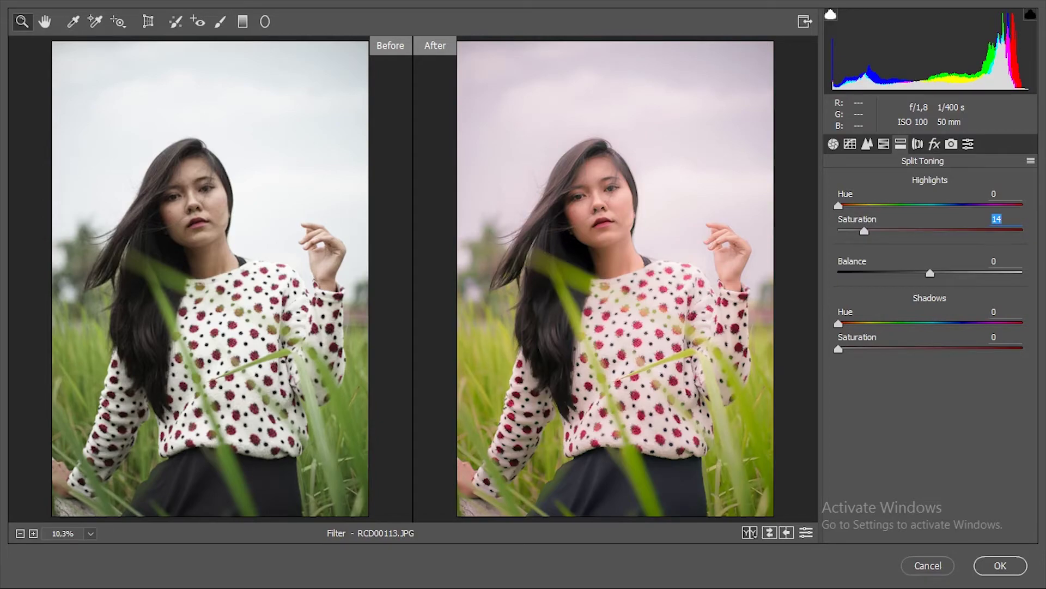
drag(838, 205, 949, 205)
key(Up)
key(Up)
key(Up)
key(Down)
key(Down)
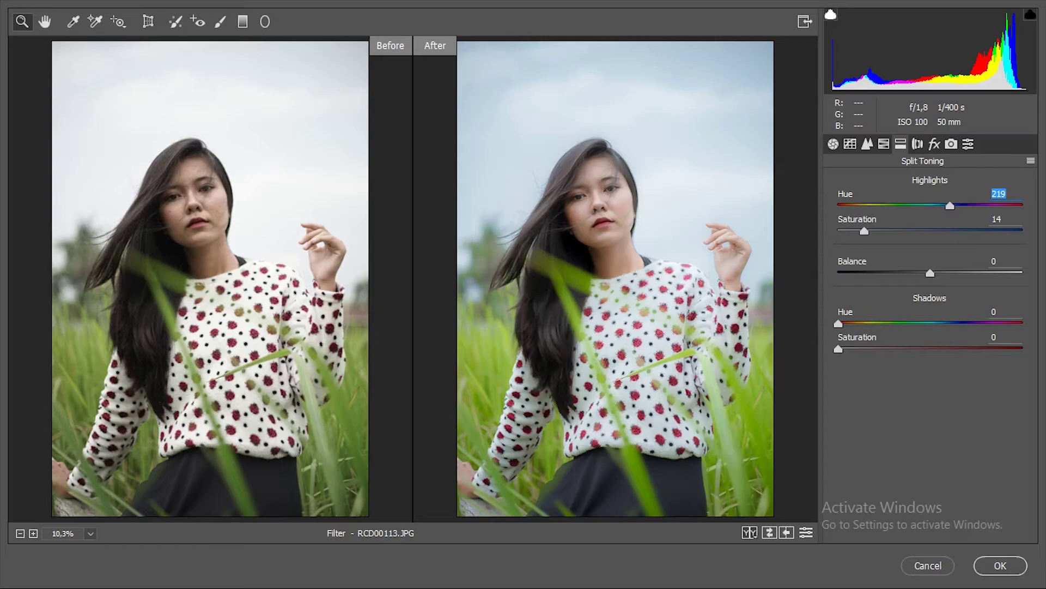
- Tint the shadows with hue 236 and saturation 8
drag(838, 349, 853, 349)
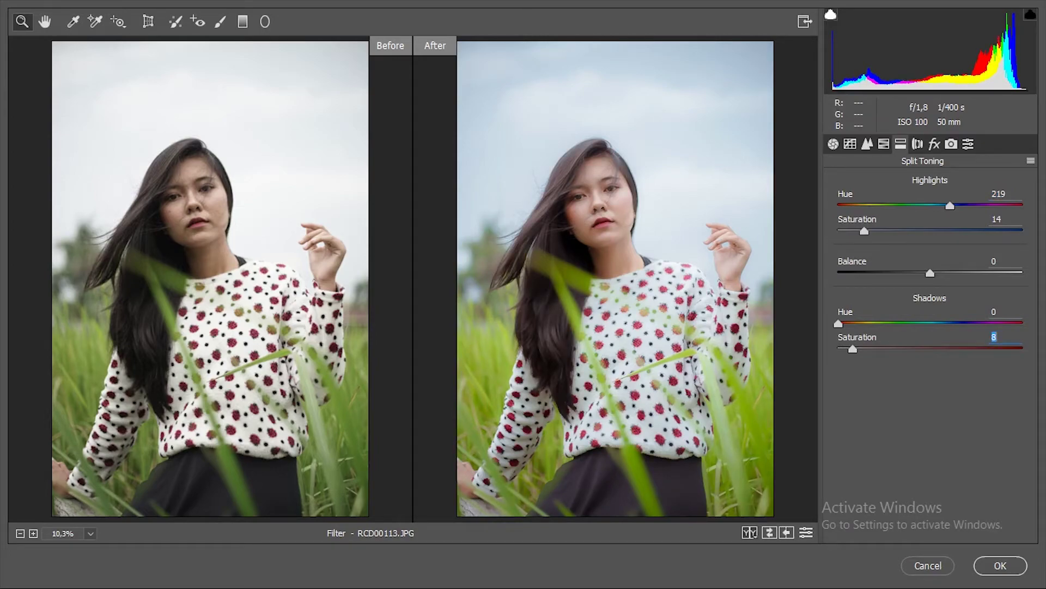
drag(838, 323, 958, 322)
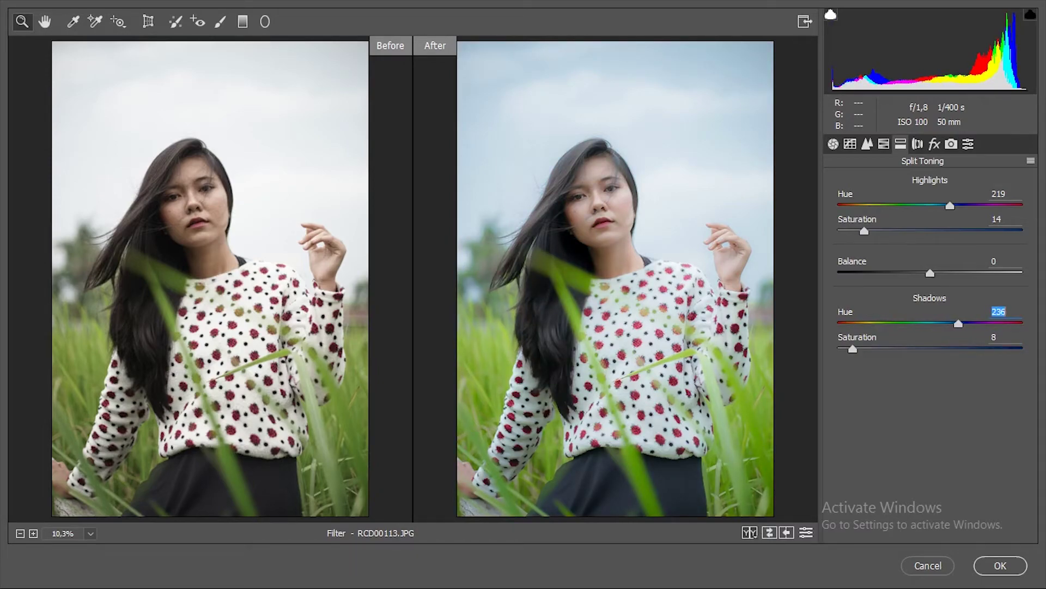
drag(957, 323, 959, 322)
click(918, 143)
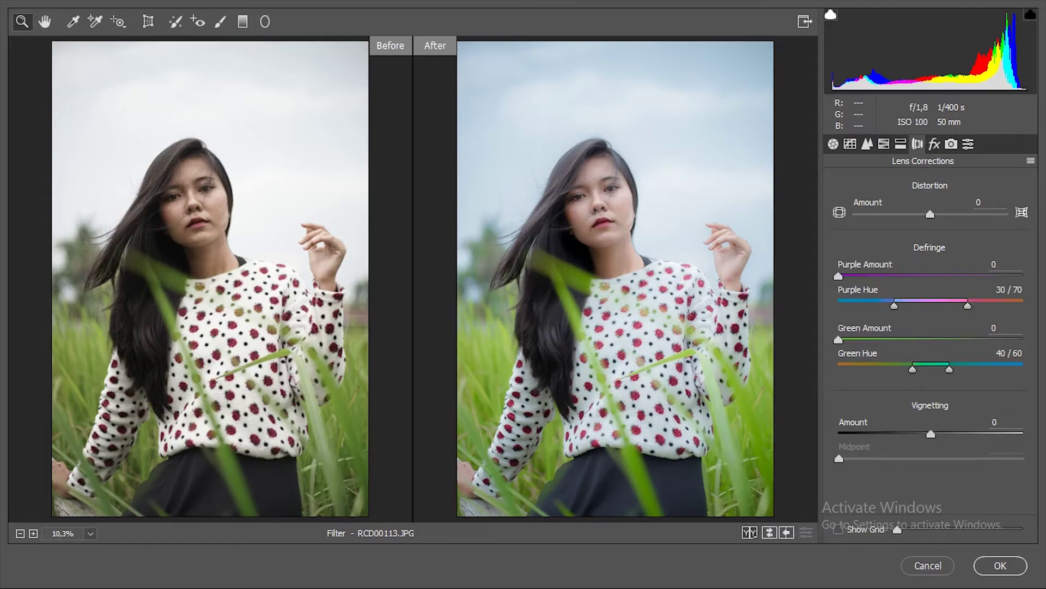
- Set Post Crop Vignetting to Highlight Priority style with Amount -26
click(935, 144)
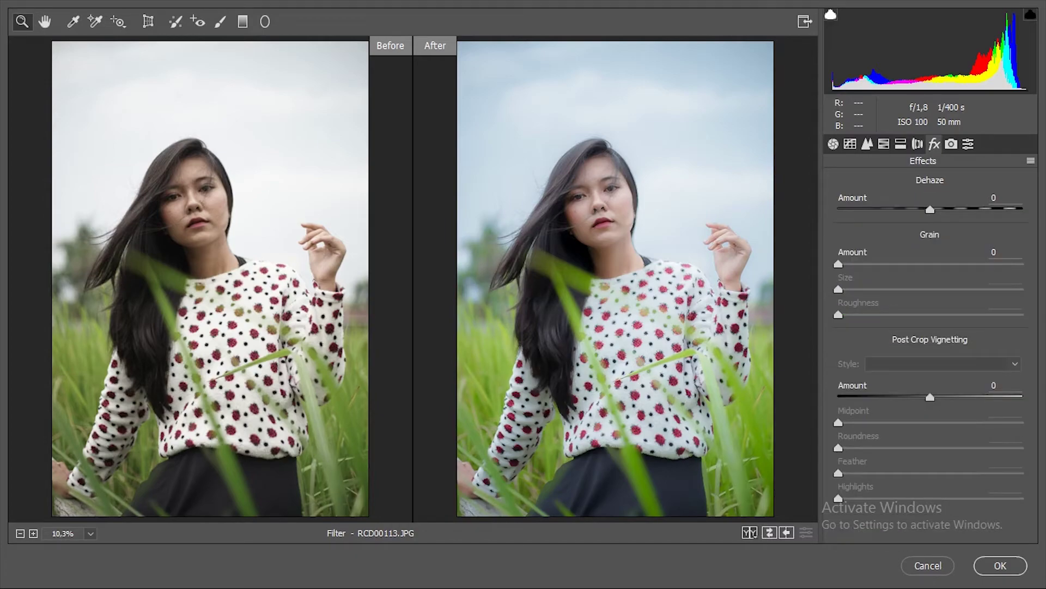
key(Down)
key(Down)
key(Down)
key(Down)
key(Down)
key(Down)
key(Down)
key(Down)
key(Down)
key(Down)
key(Down)
key(Down)
key(Down)
key(Down)
key(Down)
key(Down)
key(Down)
key(Down)
key(Down)
key(Down)
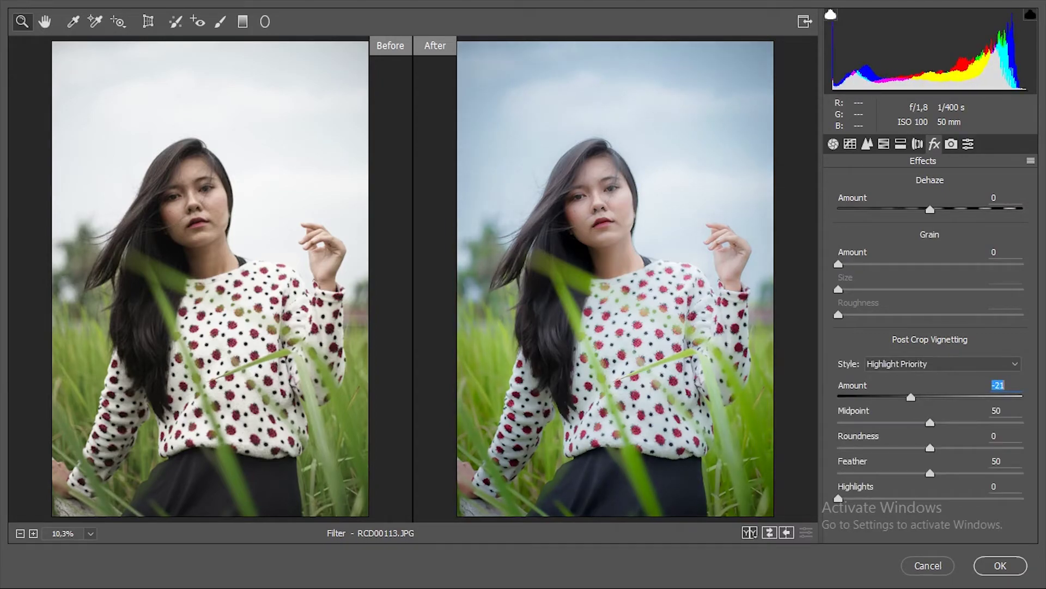
key(Down)
key(Down)
key(Down)
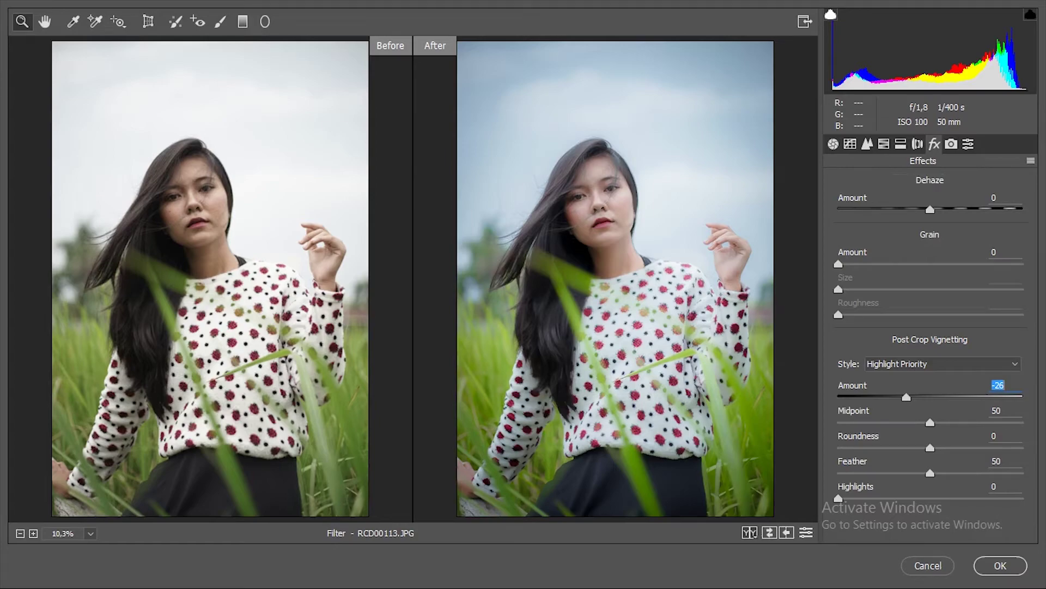
click(951, 143)
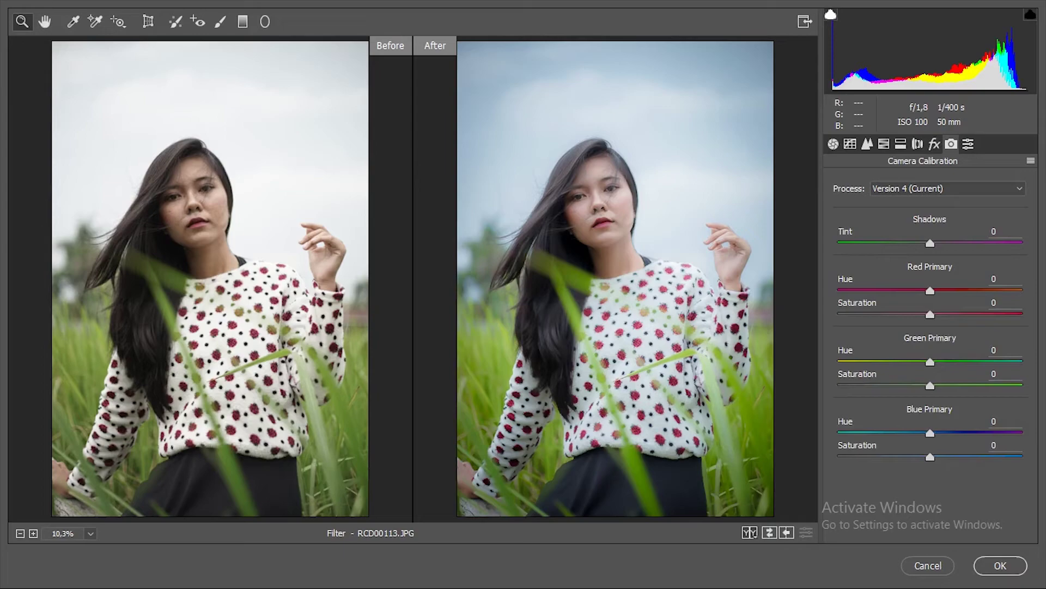
- Set the Shadows Tint to -2 and Red Primary Saturation to -31
key(Tab)
key(Down)
key(Down)
key(Down)
key(Down)
key(Up)
key(Up)
key(Tab)
key(Tab)
text(-54)
key(Up)
key(Up)
key(Up)
key(Up)
key(Up)
key(Up)
key(Up)
key(Up)
key(Up)
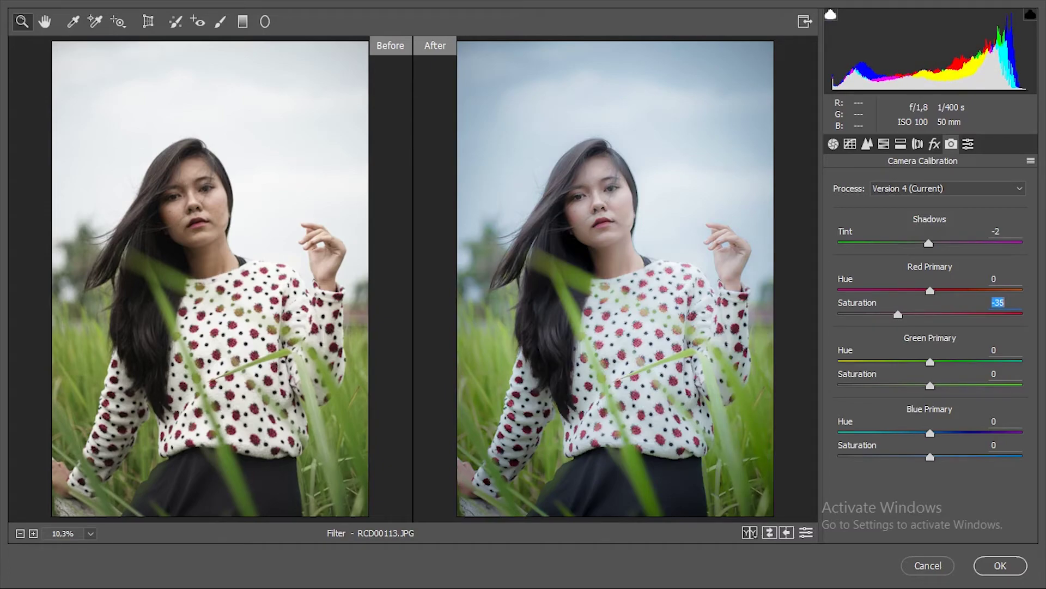
key(Up)
key(Up)
key(Up)
key(Up)
key(Up)
key(Down)
key(Down)
key(Down)
key(Down)
- Raise Green Primary Saturation to +24 and Blue Primary Saturation to +38
key(Tab)
key(Tab)
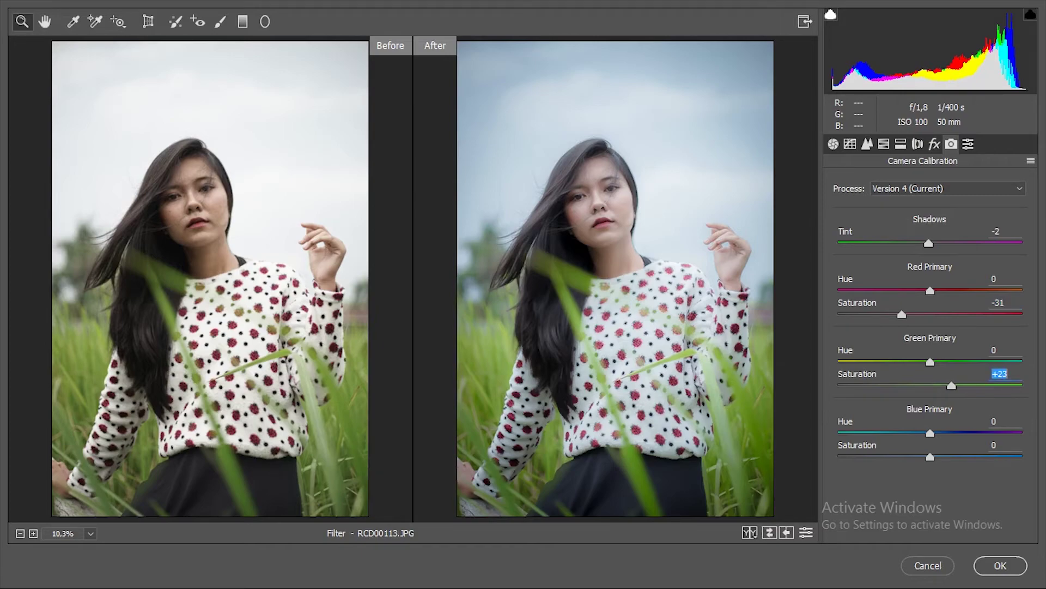
key(shift+Up)
key(shift+Up)
key(Up)
key(Up)
key(Up)
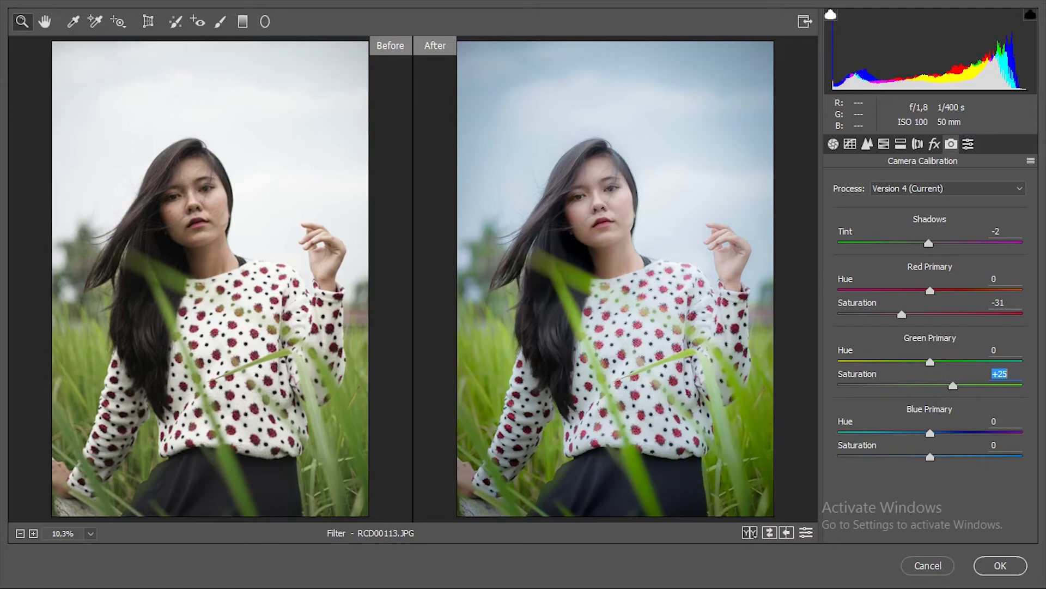
key(Up)
key(Tab)
key(Tab)
key(shift+Up)
key(shift+Up)
key(shift+Up)
key(Up)
key(Up)
key(Up)
key(Down)
key(Down)
key(Down)
key(Down)
key(Down)
key(Down)
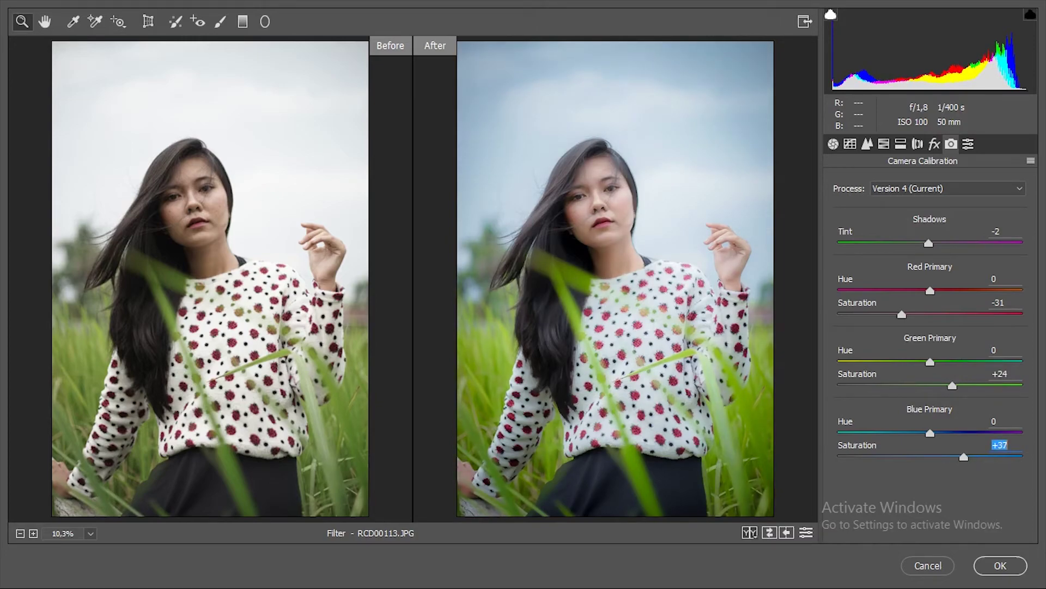
key(Down)
key(Down)
key(Down)
key(Up)
key(Up)
key(Up)
key(Up)
- Zoom the before/after previews in and out to inspect the face
click(33, 533)
click(34, 533)
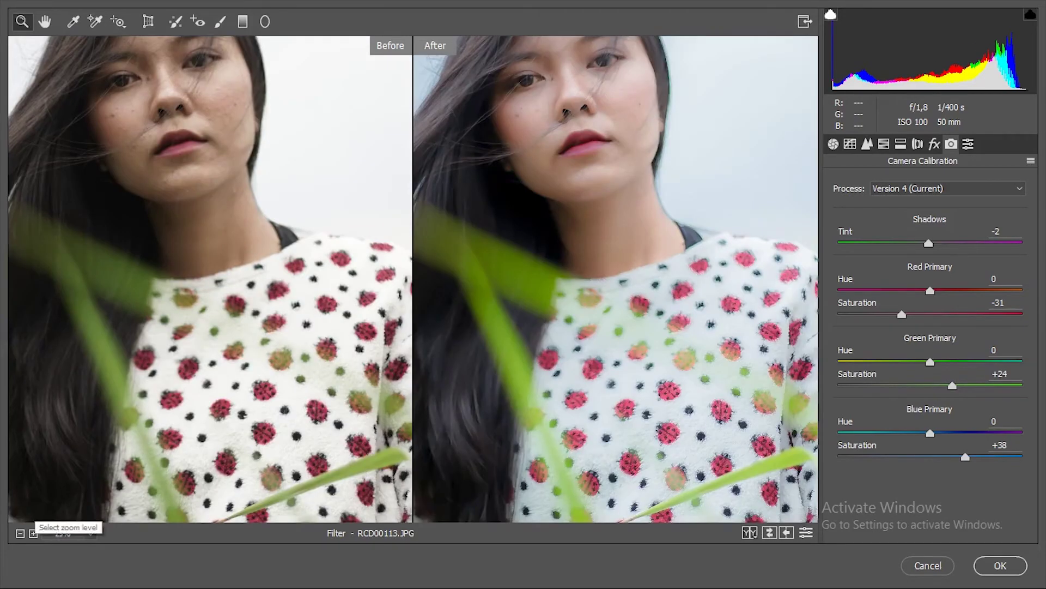
click(21, 533)
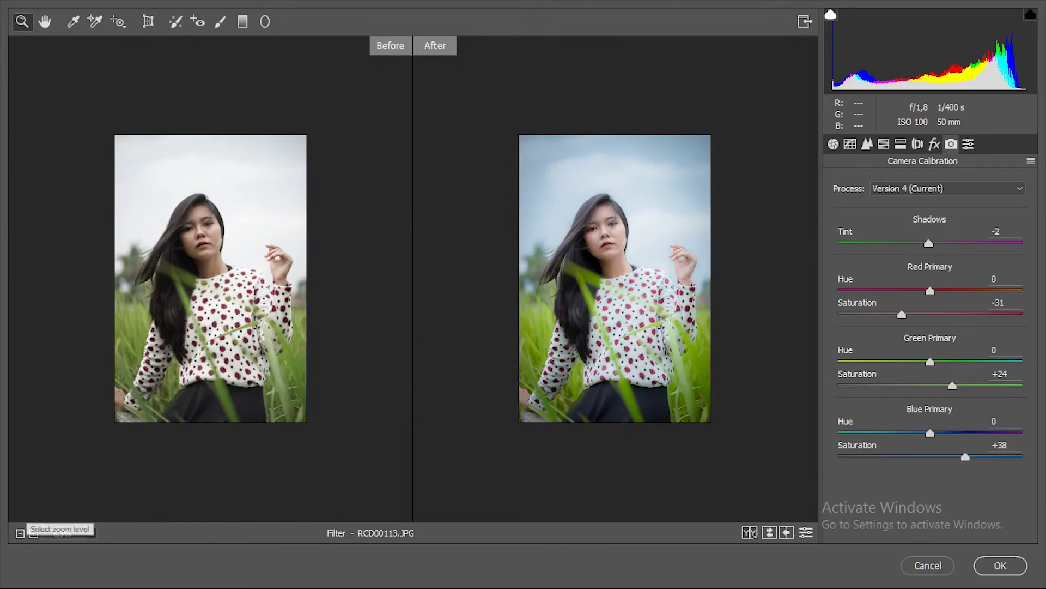
click(33, 533)
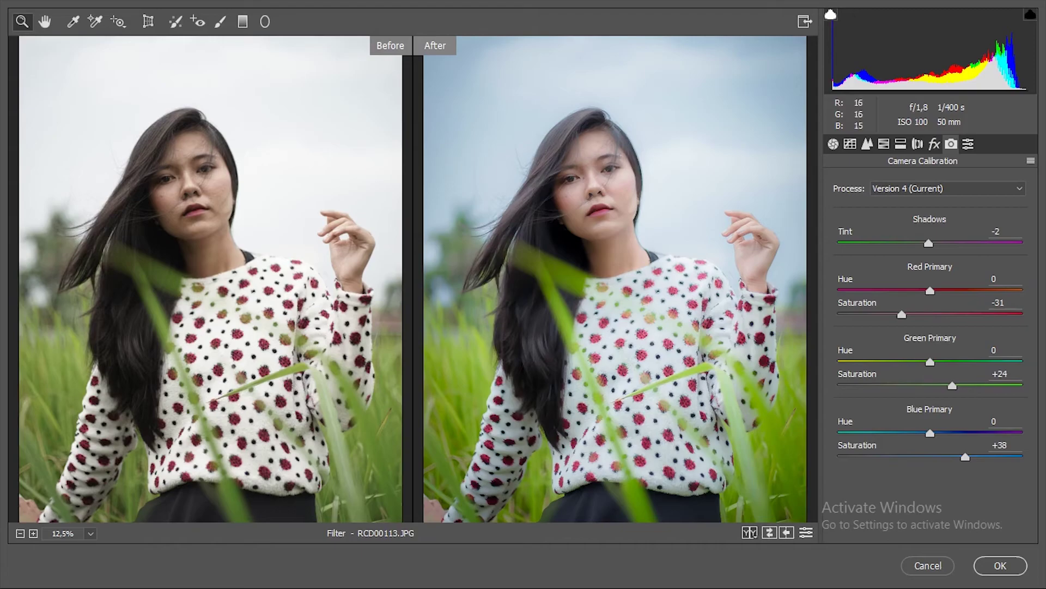
key(ctrl+minus)
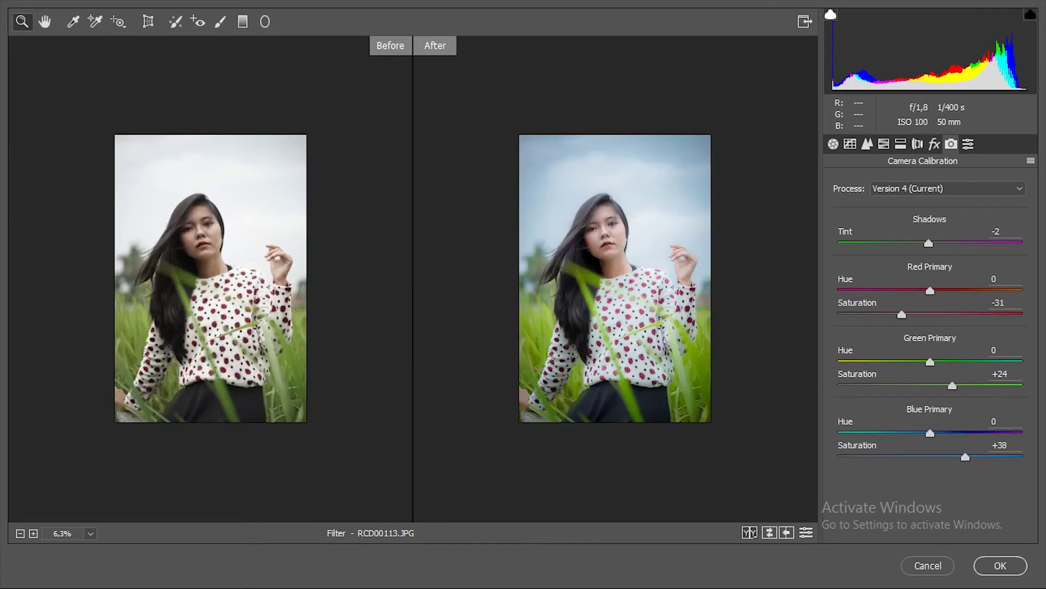
key(ctrl+plus)
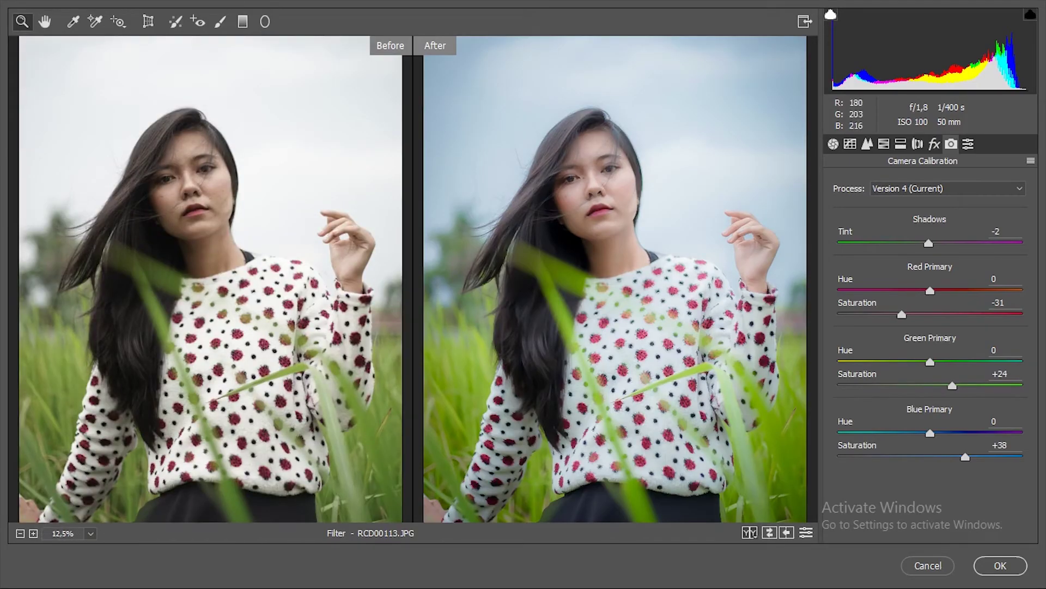
- Switch to a split before/after image, zoom in on the face, then fit the portrait
click(750, 533)
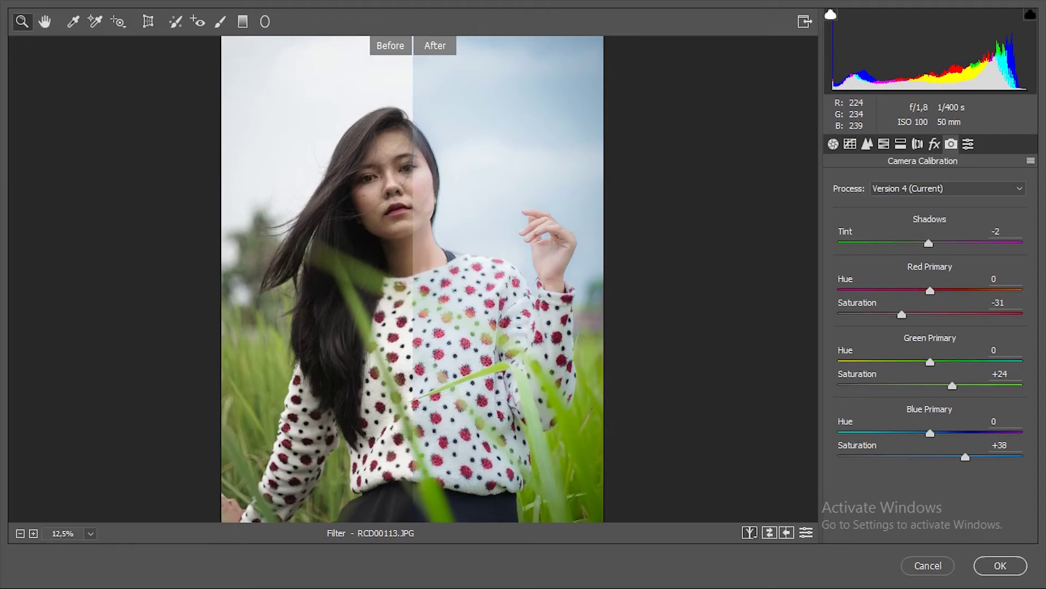
key(ctrl+plus)
key(ctrl+plus)
key(ctrl+plus)
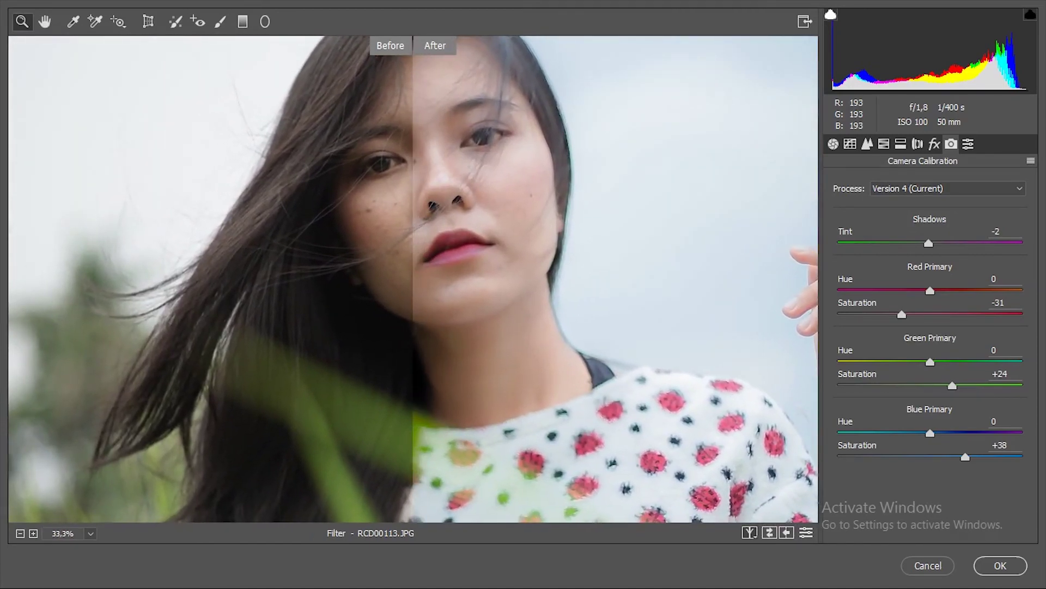
key(ctrl+0)
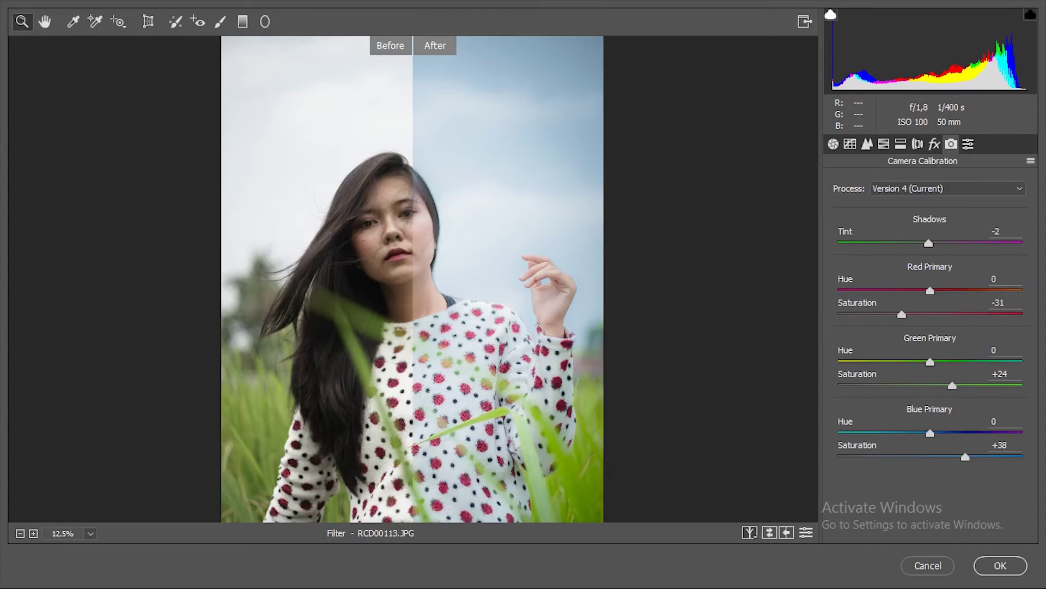
- Stack before and after vertically, zoom on the face, then fit both photos
key(q)
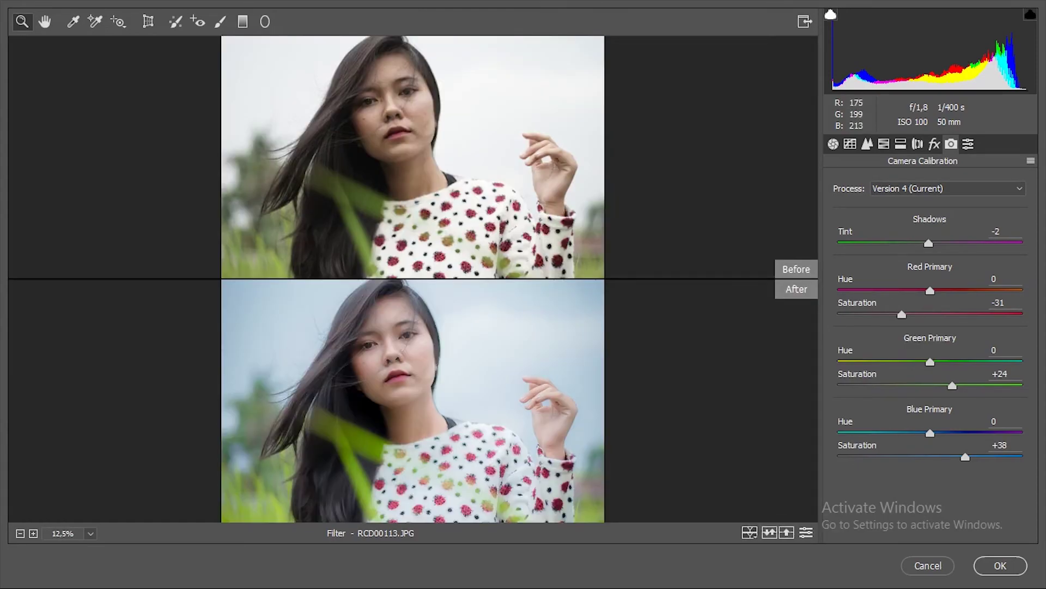
drag(523, 318, 523, 396)
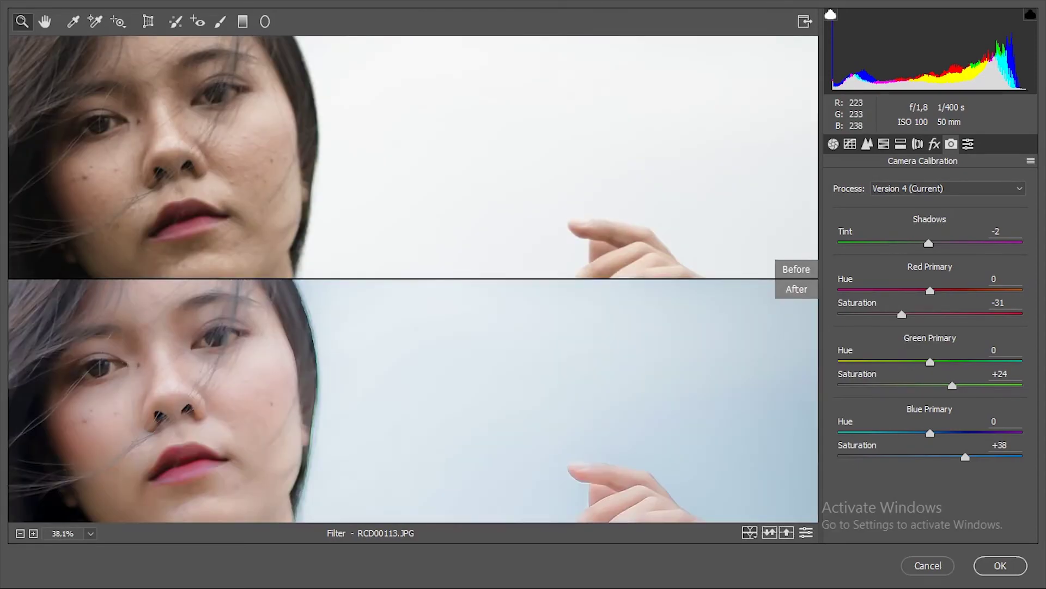
click(90, 533)
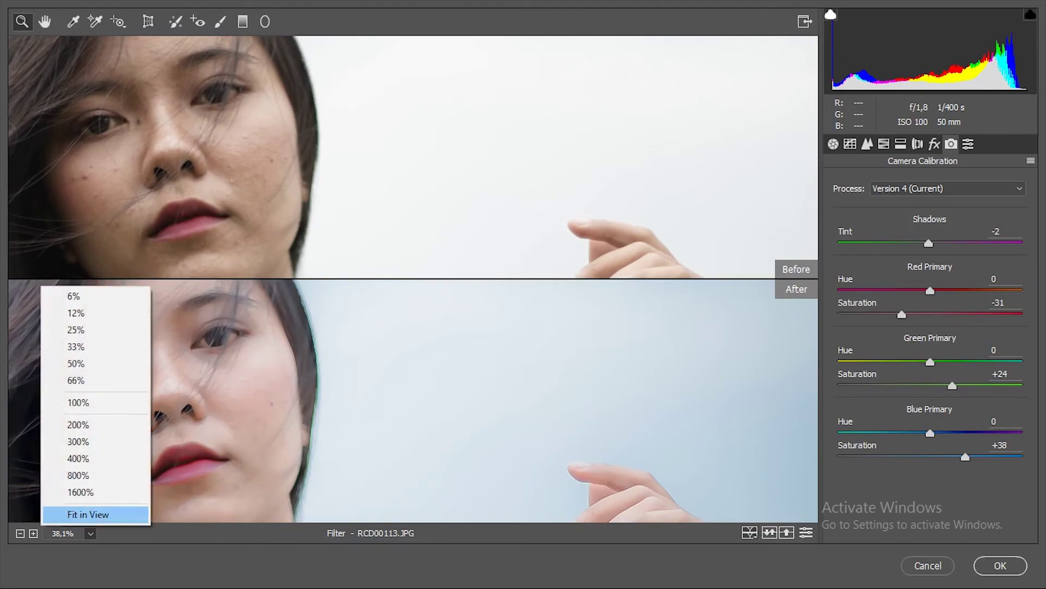
click(95, 514)
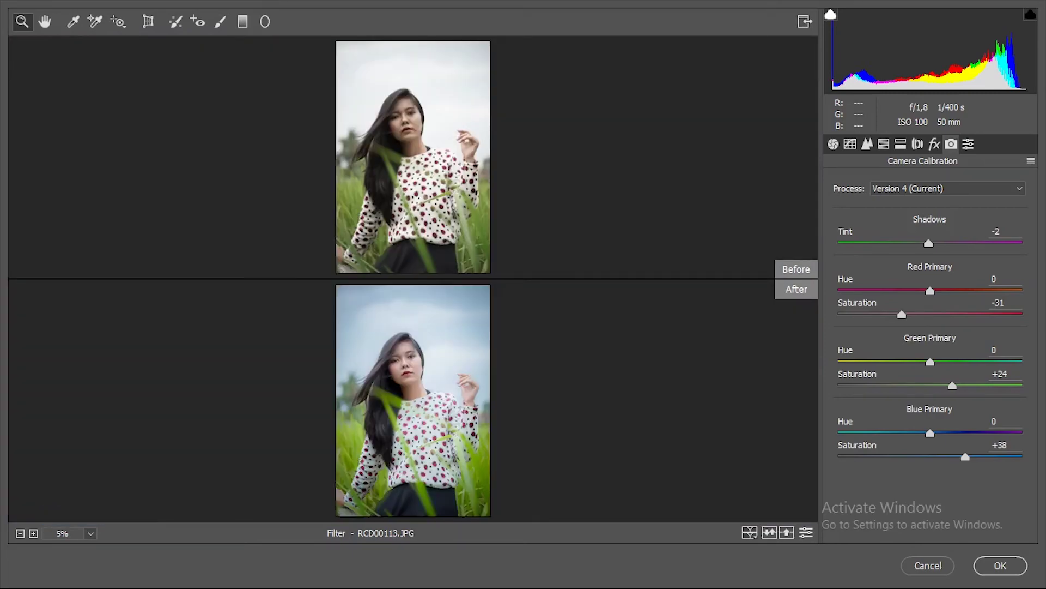
key(ctrl+plus)
key(ctrl+plus)
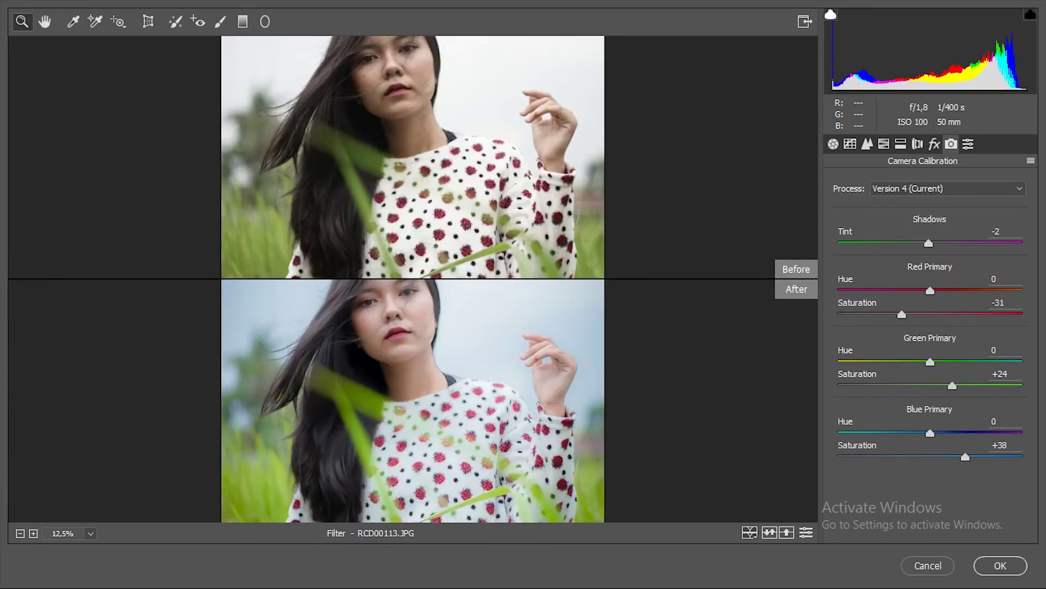
scroll(412, 279, up, 5)
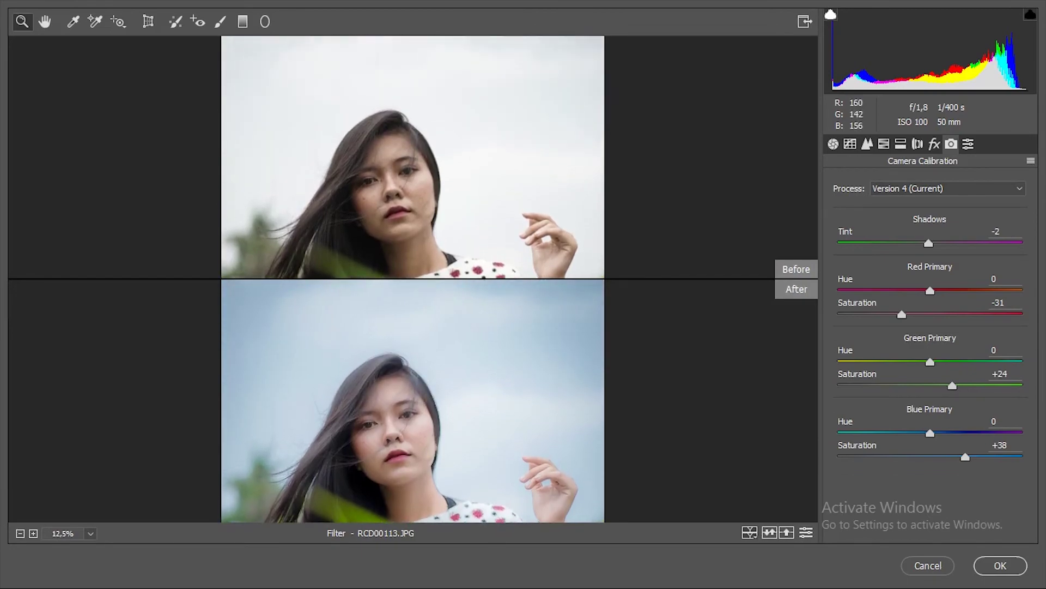
scroll(413, 279, down, 5)
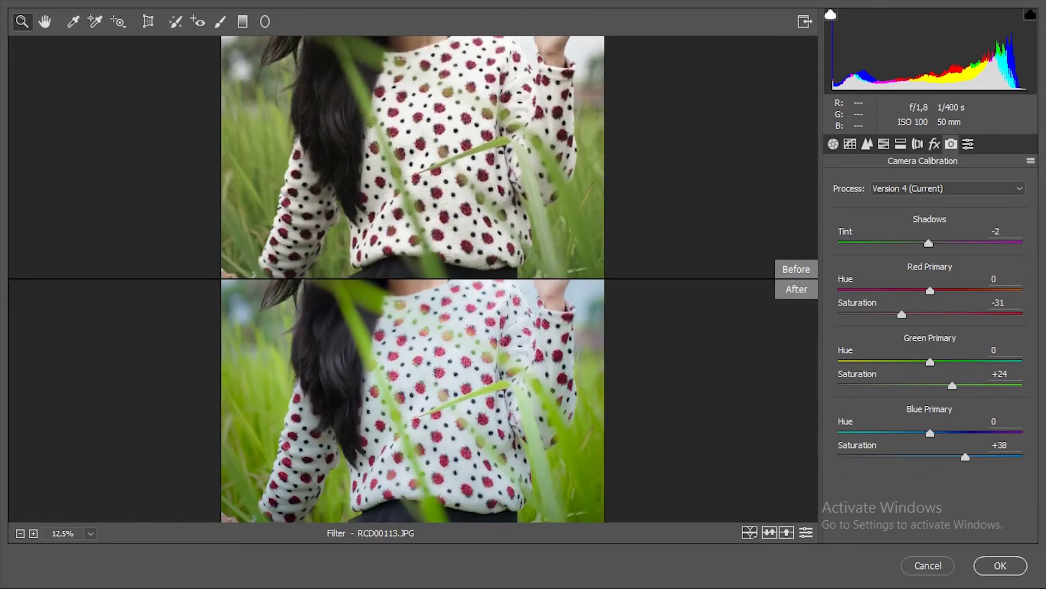
- Cycle to a side-by-side before/after view, zoom out, and apply the Camera Raw grade
click(749, 533)
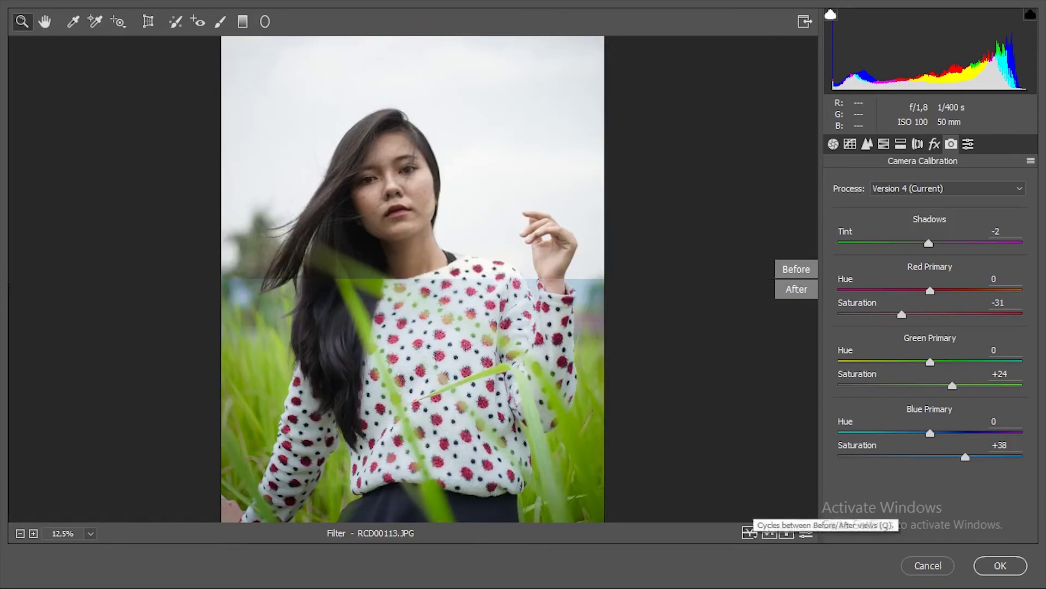
scroll(395, 305, up, 3)
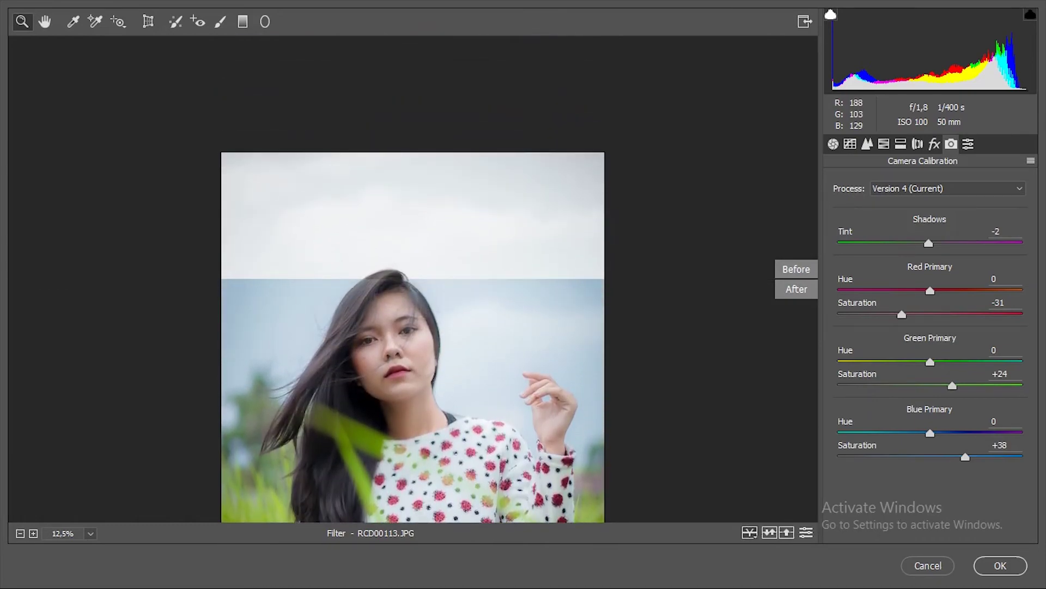
scroll(412, 279, down, 5)
scroll(413, 279, up, 5)
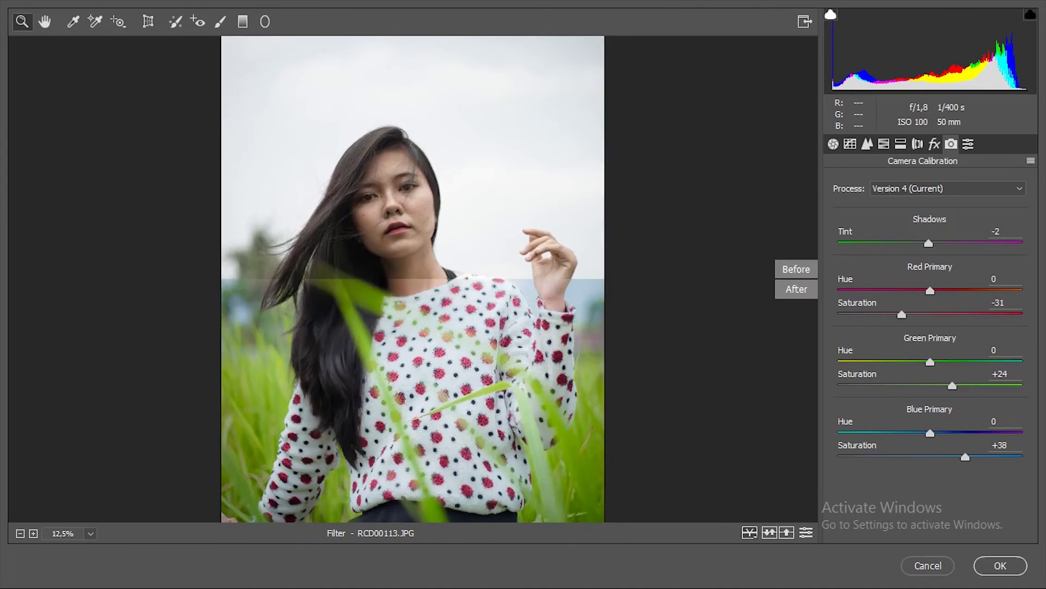
click(750, 533)
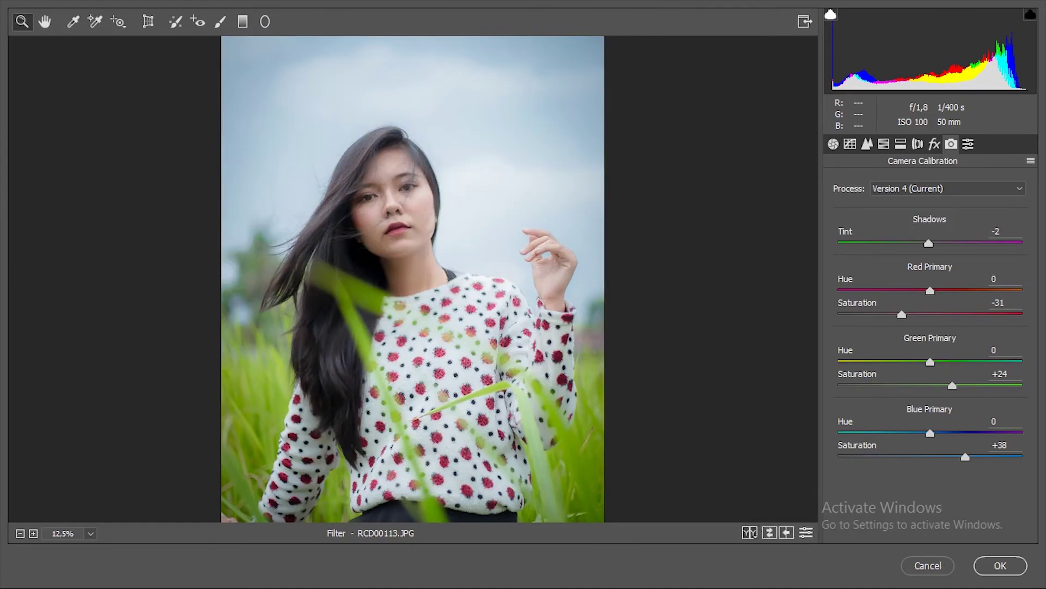
click(750, 533)
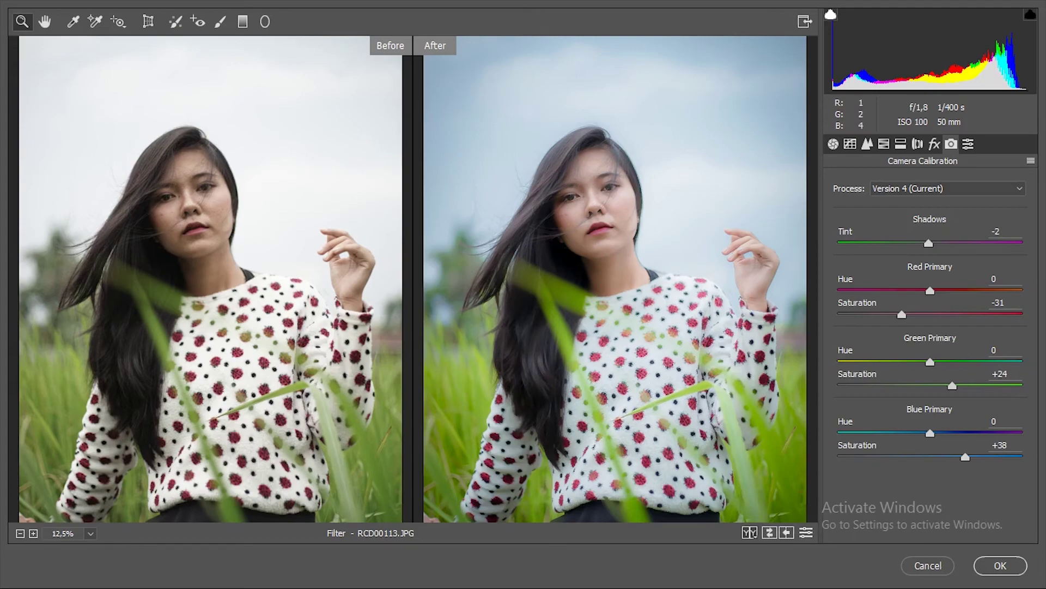
key(ctrl+minus)
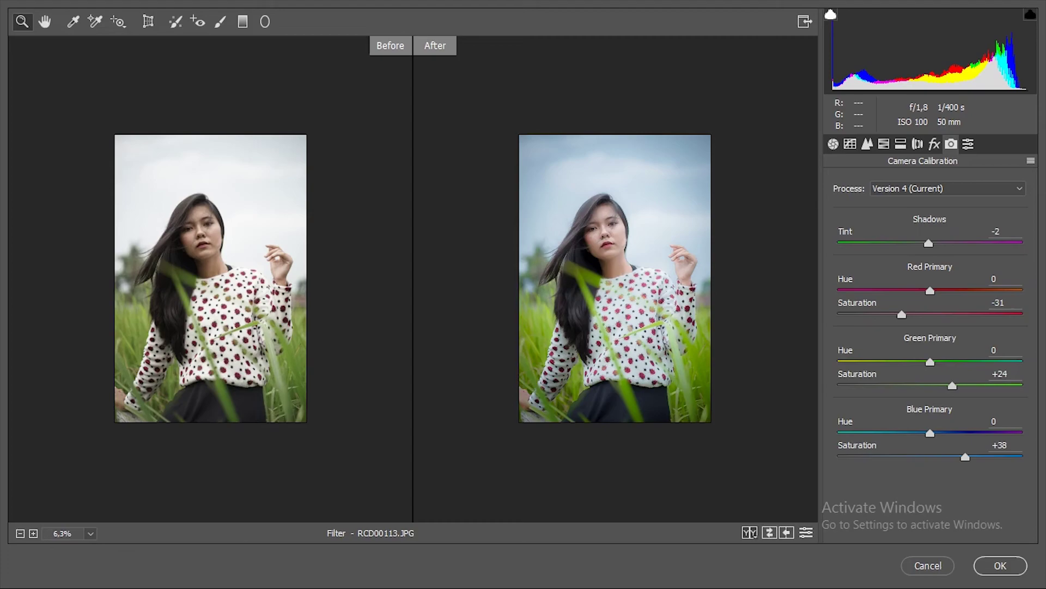
click(1000, 565)
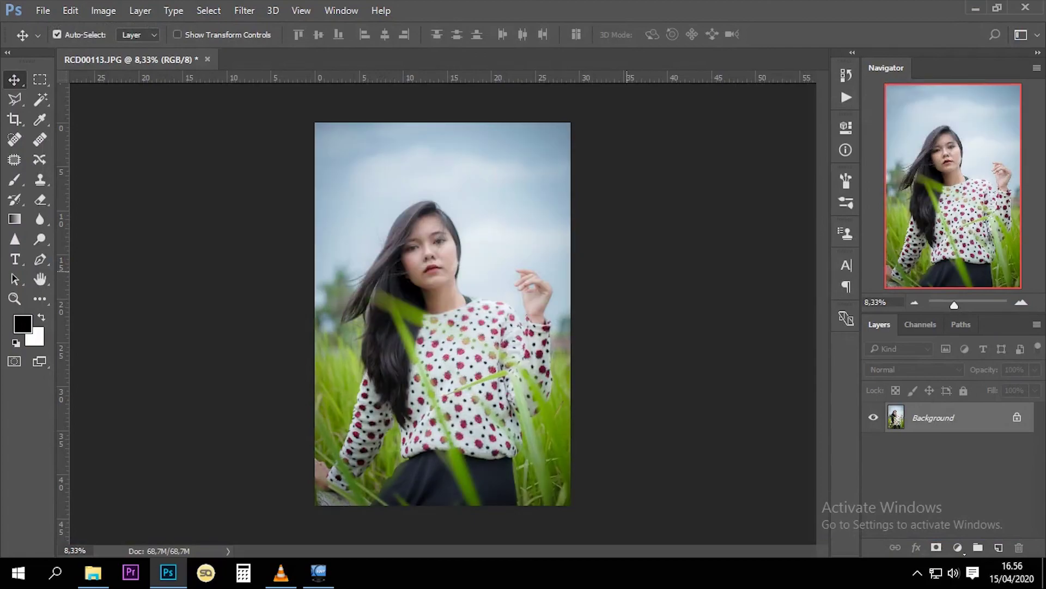
- Compare the original and Camera Raw Filter states in the History panel
drag(954, 304, 957, 305)
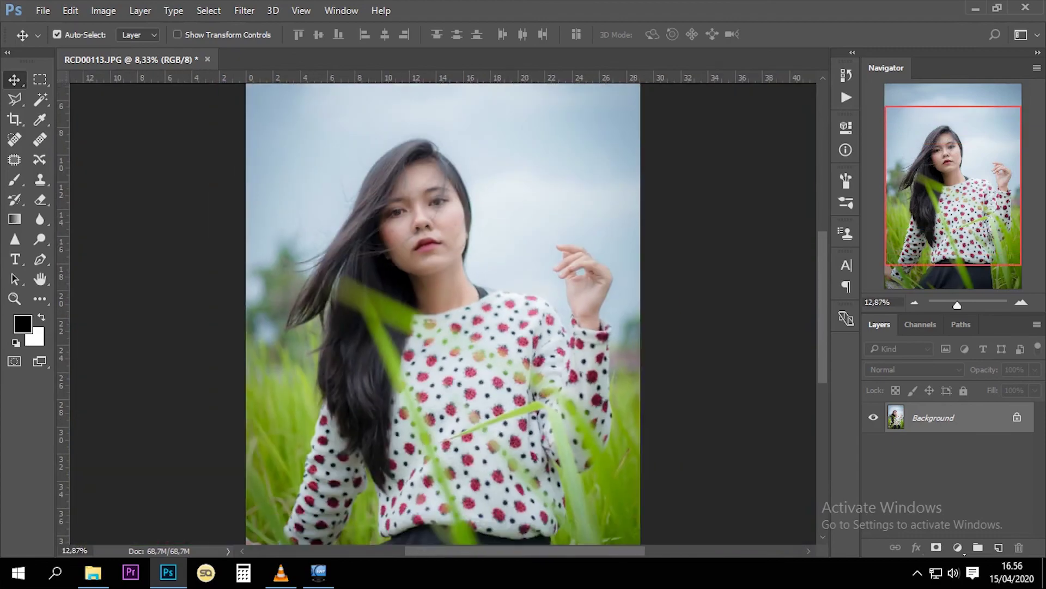
drag(957, 305, 956, 305)
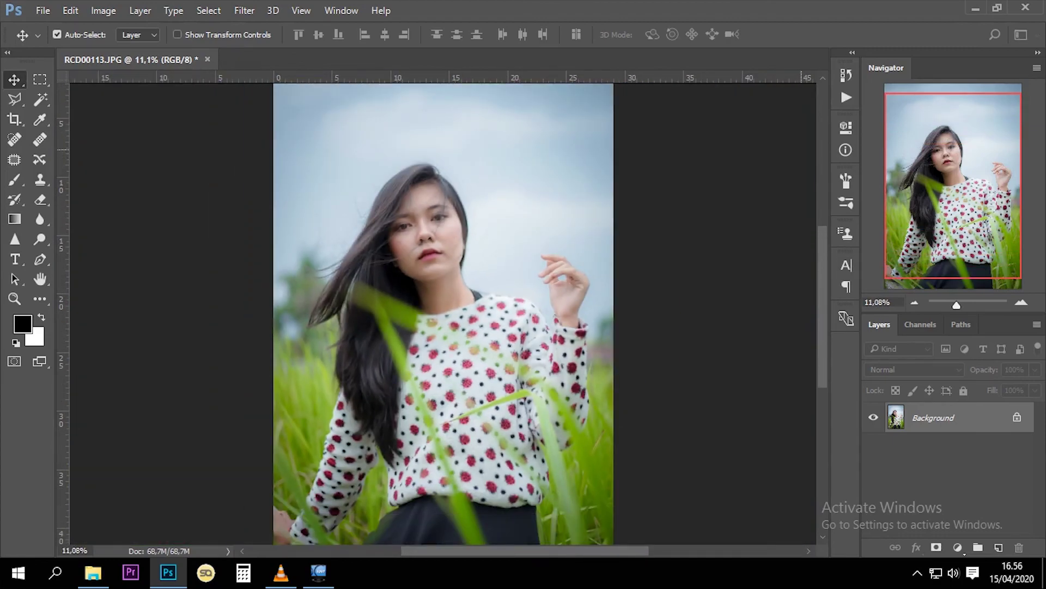
click(846, 75)
click(729, 96)
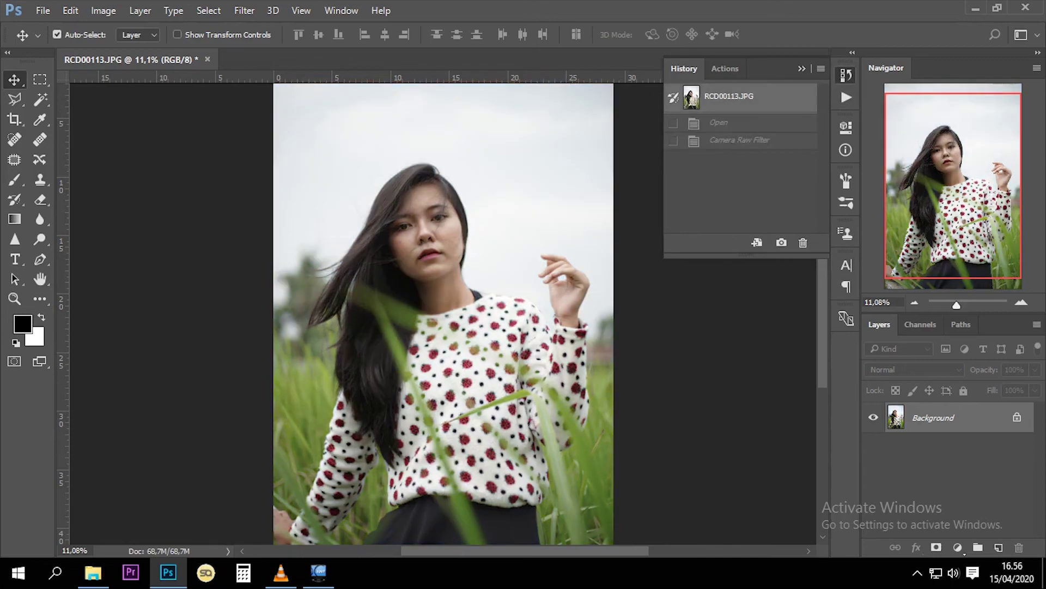
click(738, 140)
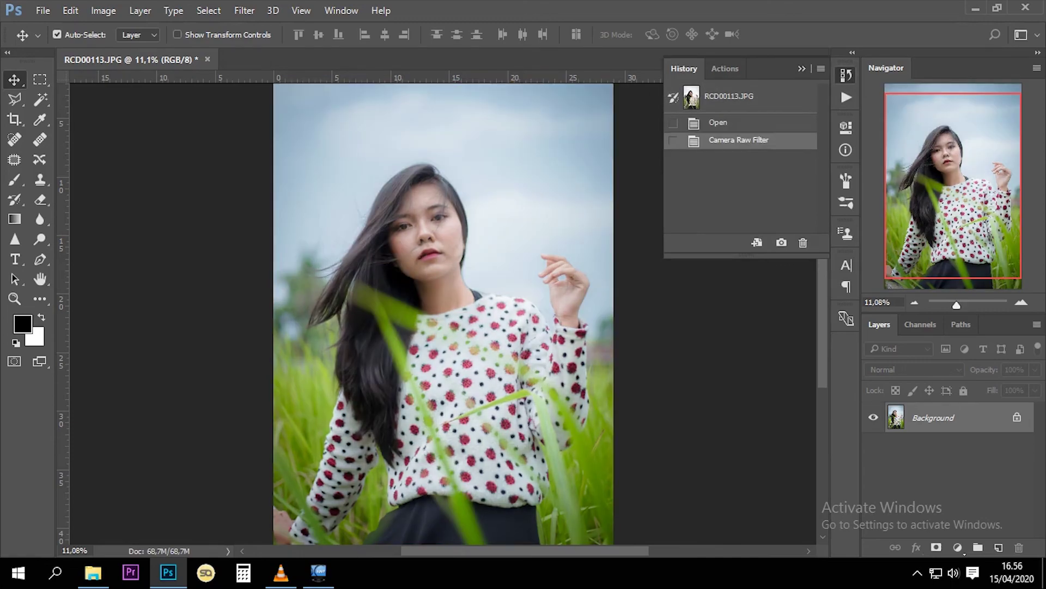
key(ctrl+z)
key(ctrl+z)
key(ctrl+z)
key(ctrl+z)
- Close the History panel and minimize Photoshop to reveal the Foto folder
click(846, 75)
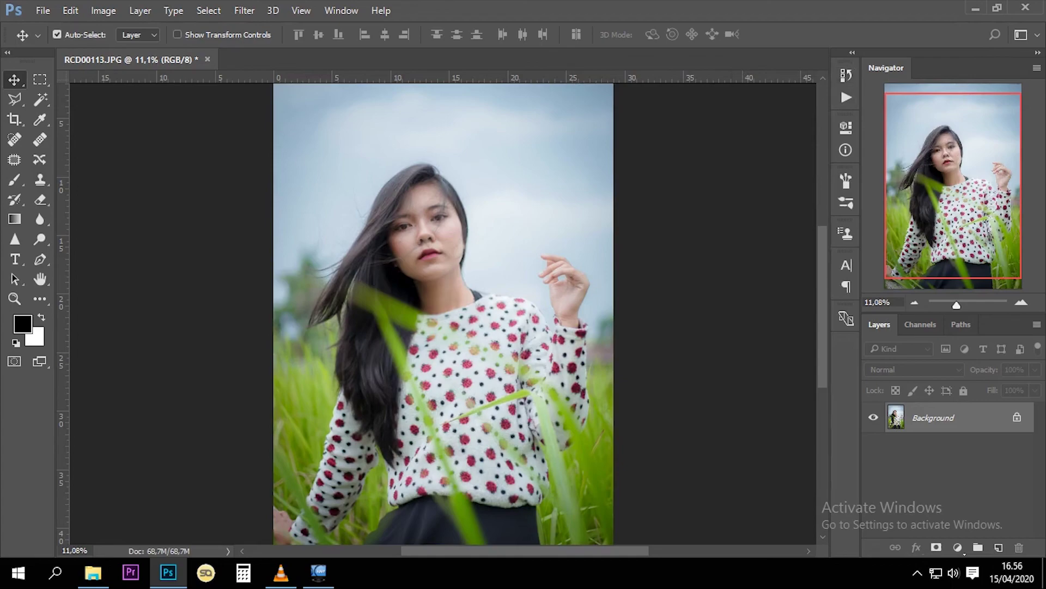
scroll(443, 314, down, 1)
scroll(443, 313, up, 2)
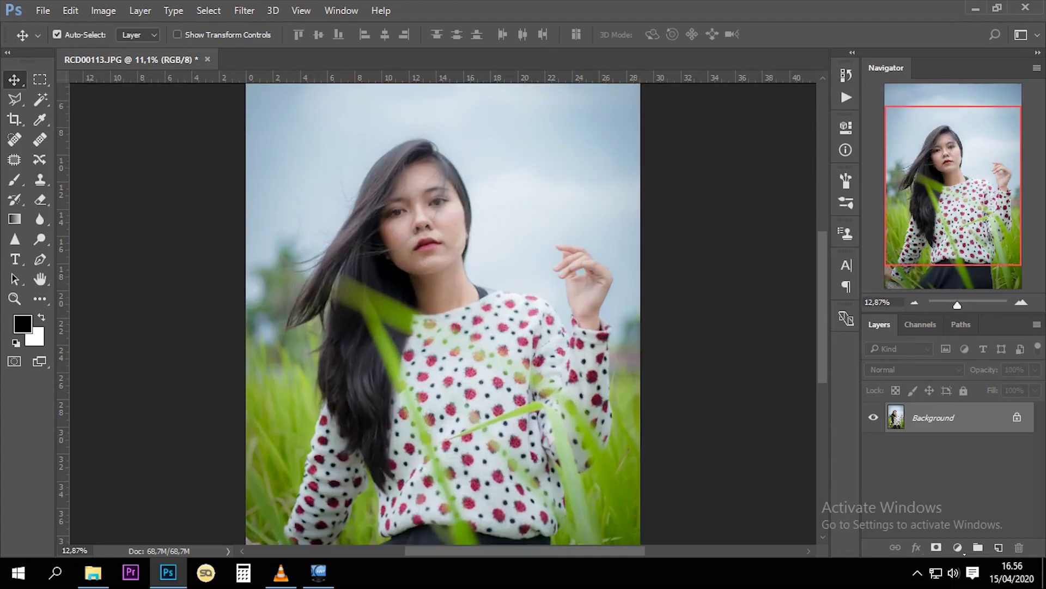
scroll(444, 313, down, 2)
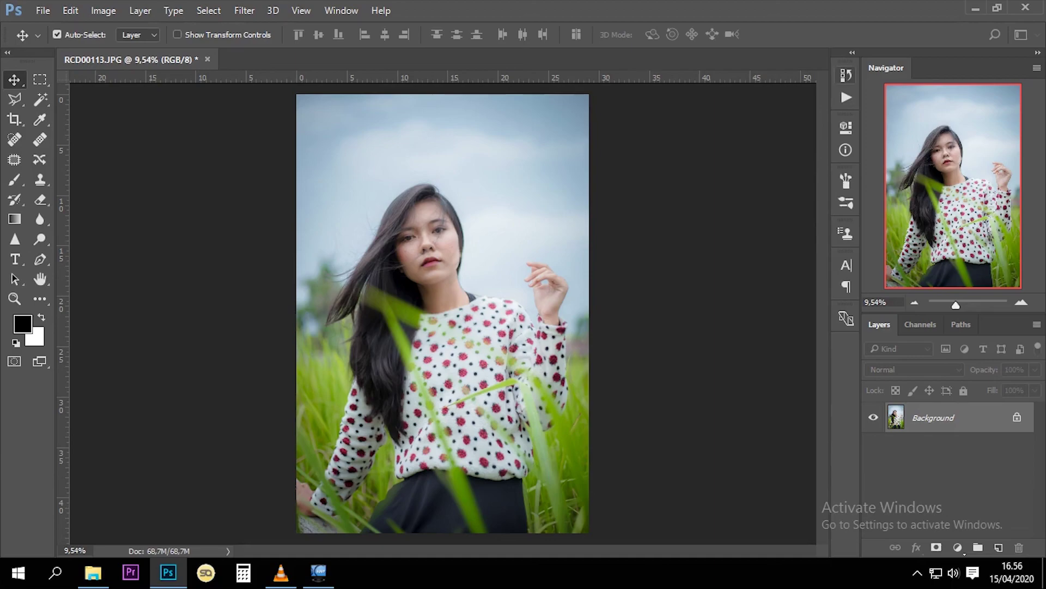
click(975, 10)
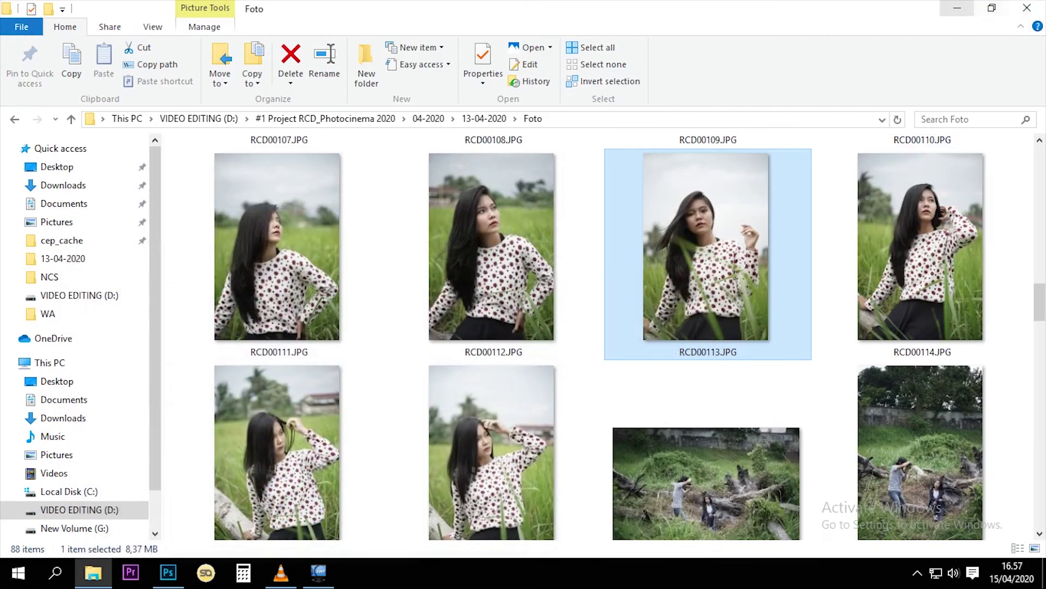
- Minimize the File Explorer window showing the Foto folder to reveal the desktop
click(958, 8)
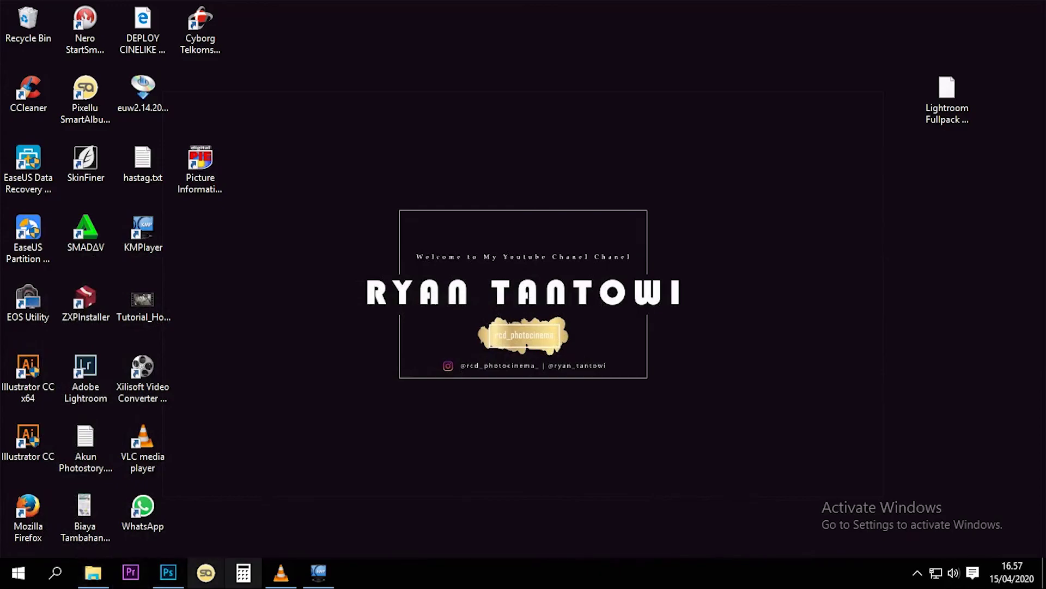